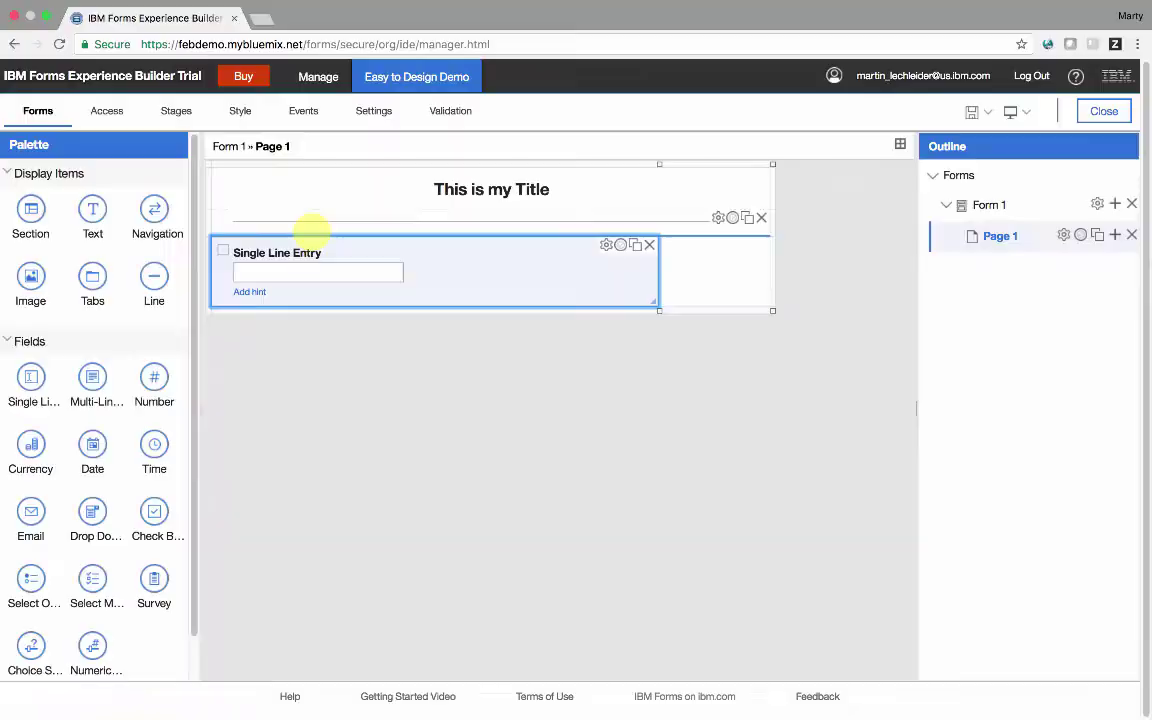
# Title the single line entry field First Name and set its width to Full width.
pyautogui.click(280, 251)
pyautogui.write('First Name')
pyautogui.click(606, 245)
pyautogui.click(535, 332)
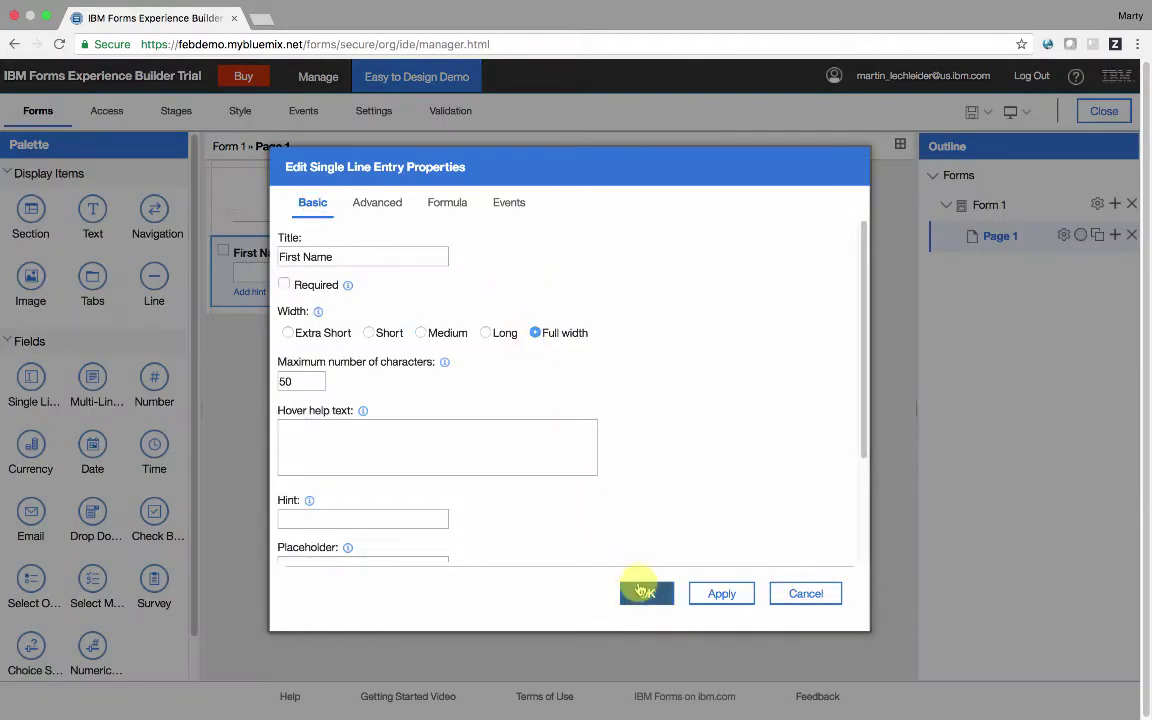
pyautogui.click(647, 593)
# Duplicate the First Name field, title the copy Last Name, and place it beside the original.
pyautogui.click(635, 245)
pyautogui.click(262, 306)
pyautogui.doubleClick(248, 305)
pyautogui.write('Last Name')
pyautogui.click(622, 328)
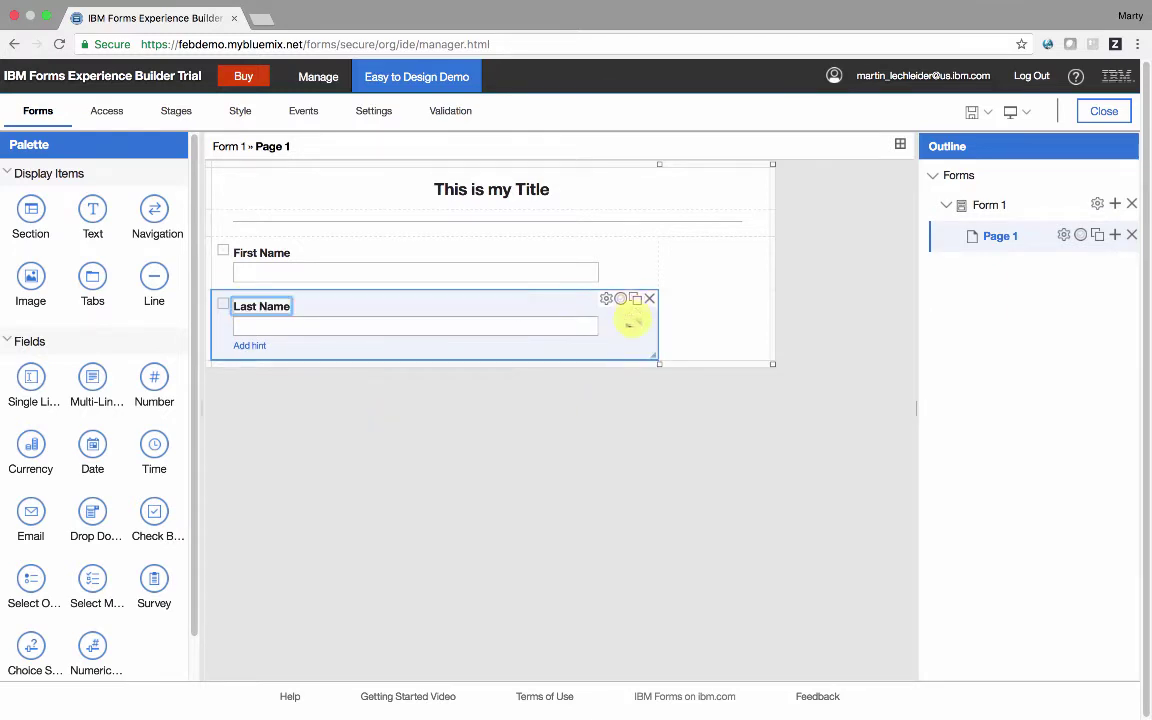
pyautogui.moveTo(630, 321); pyautogui.dragTo(694, 231)
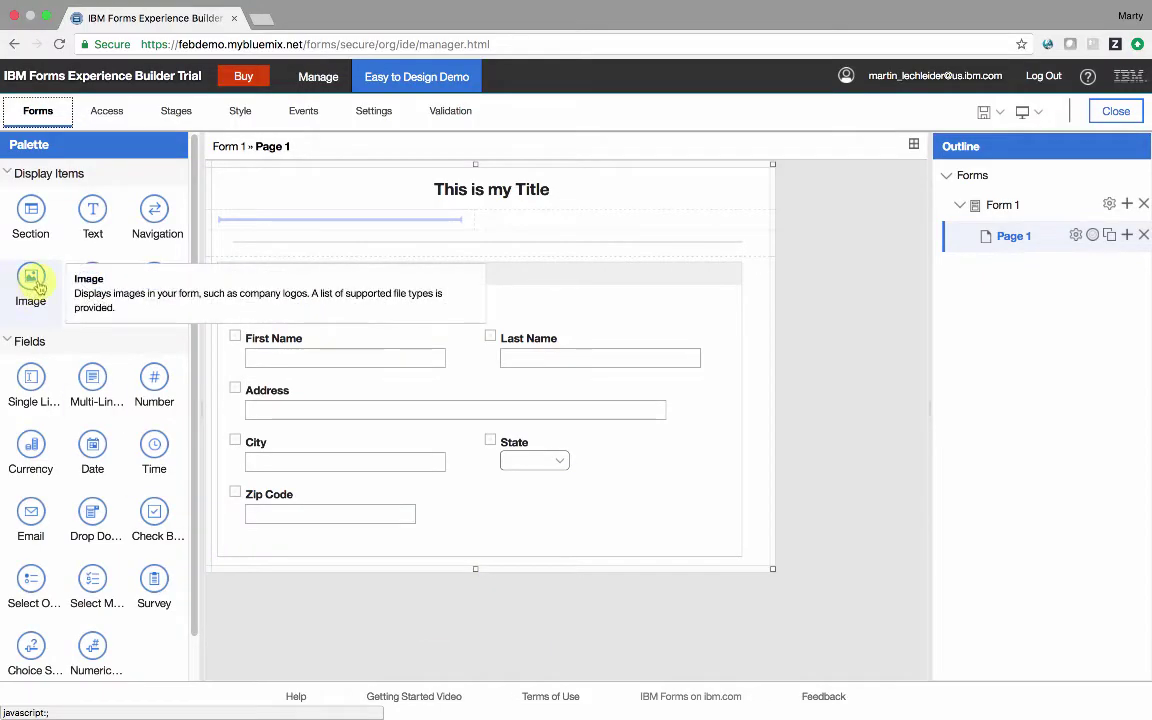
# Insert an image below the form title using citycool logo.png from IBM Watson Content Hub.
pyautogui.moveTo(40, 288); pyautogui.dragTo(267, 229)
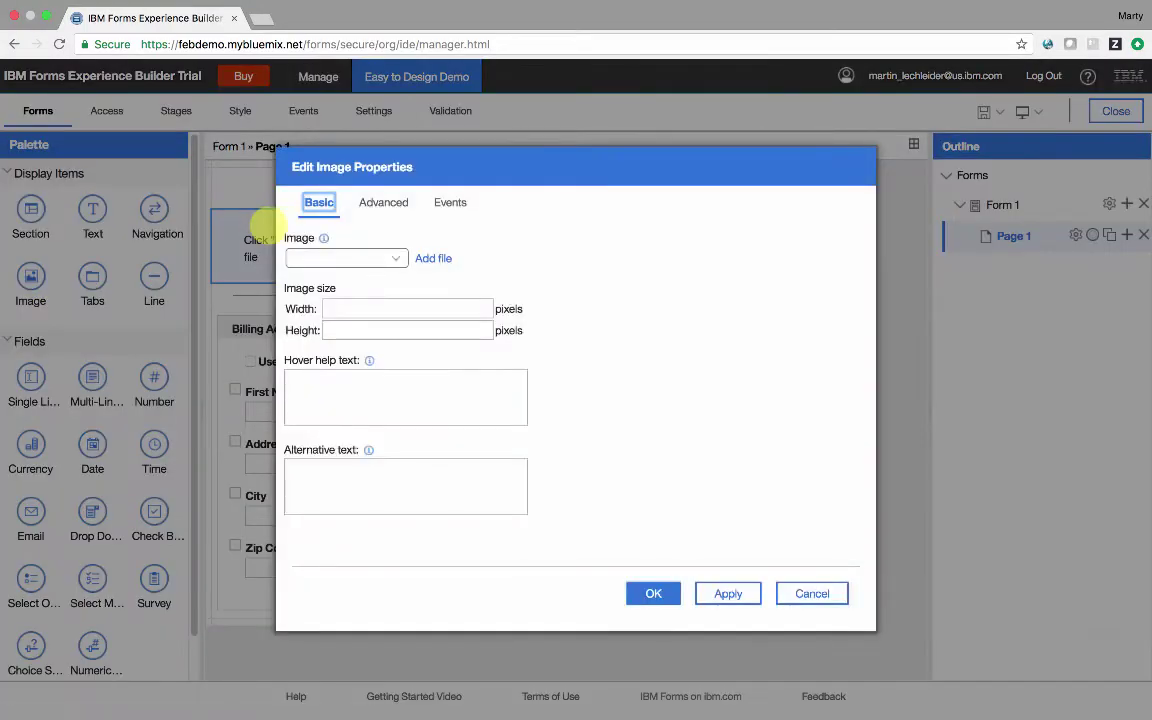
pyautogui.click(429, 257)
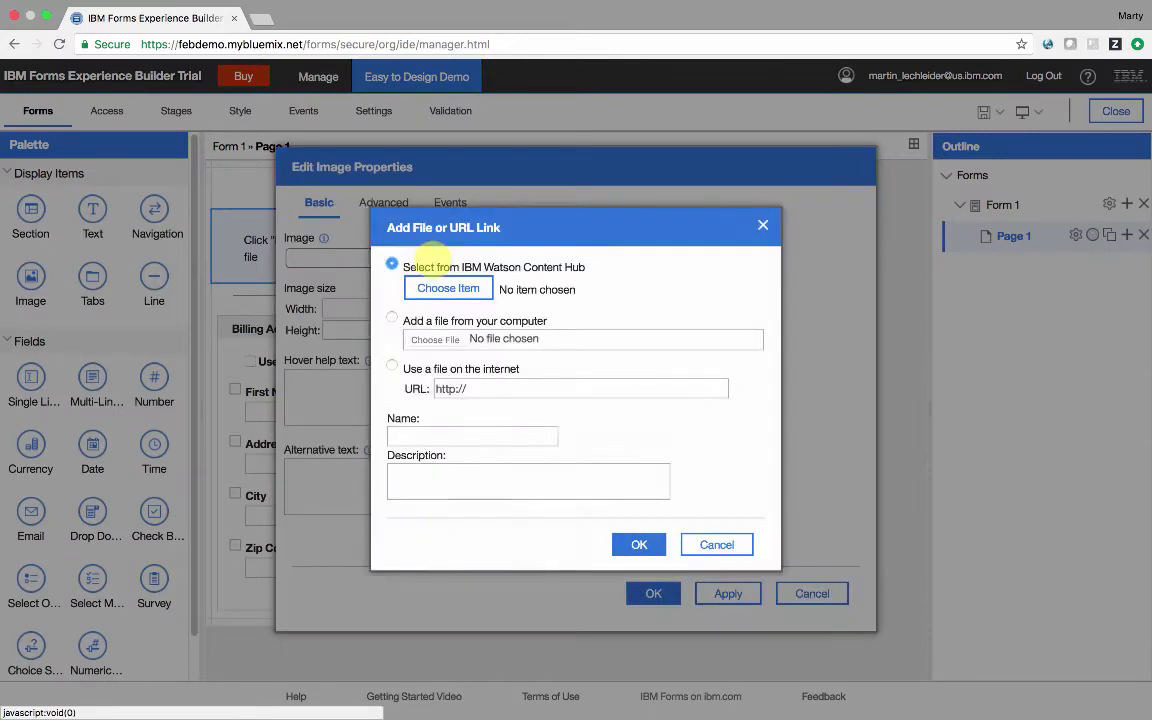
pyautogui.click(447, 289)
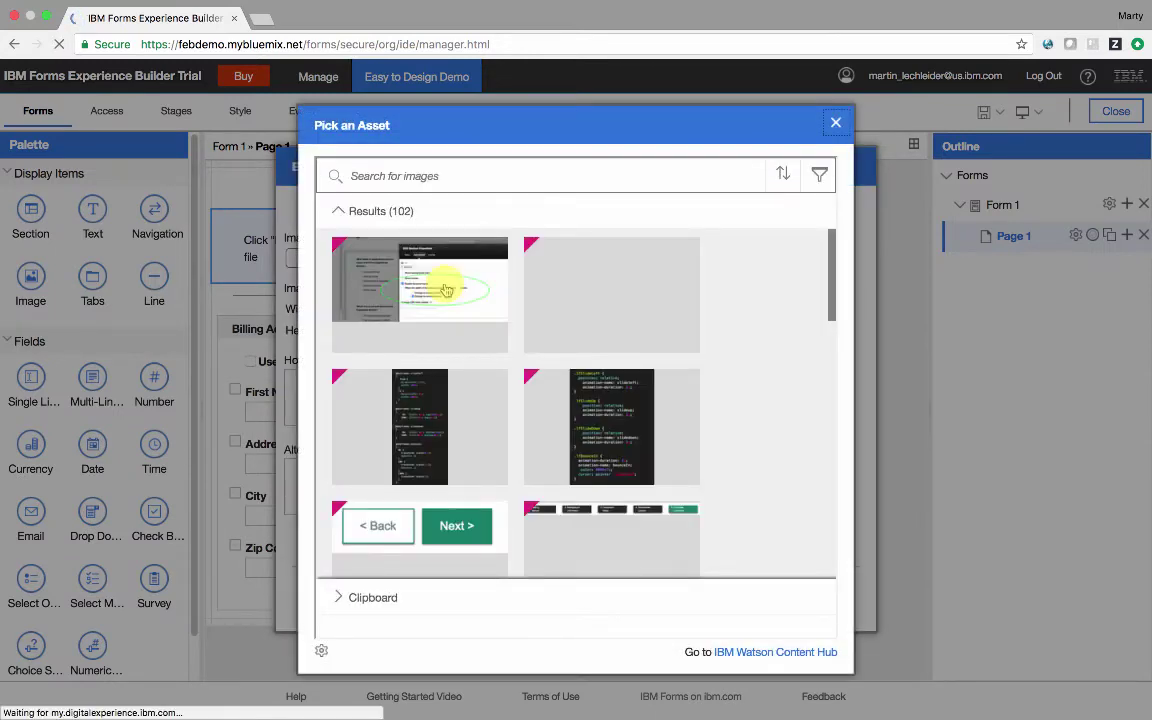
pyautogui.click(436, 175)
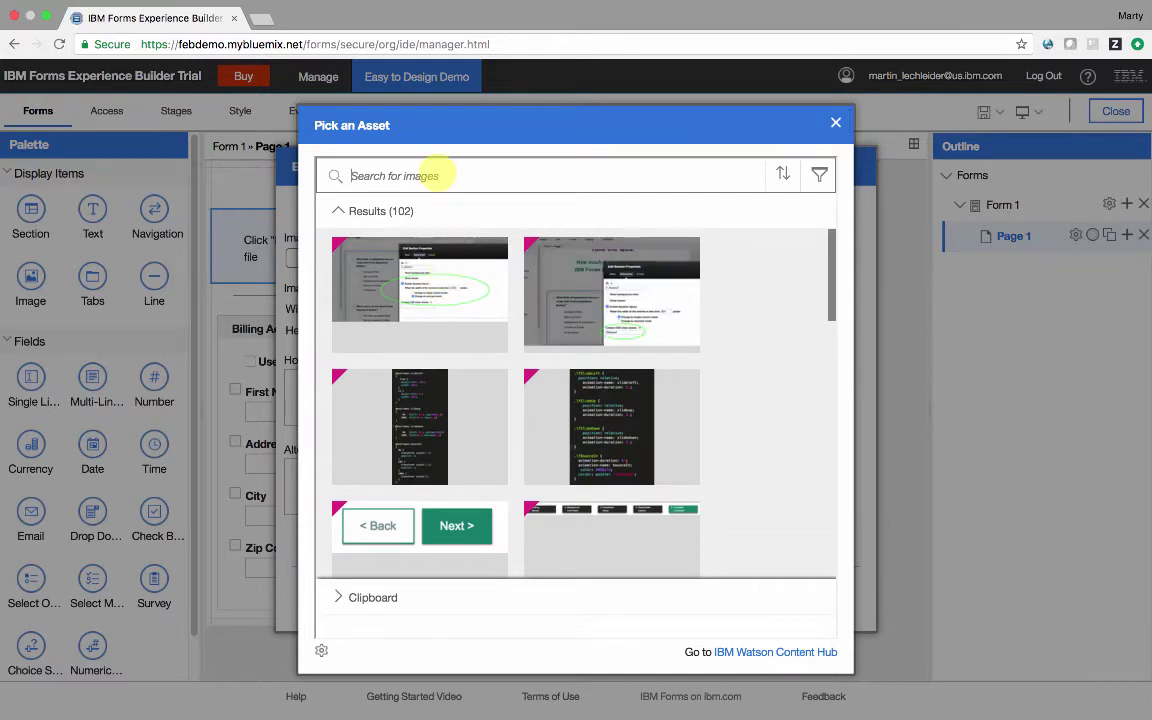
pyautogui.write('CityCool')
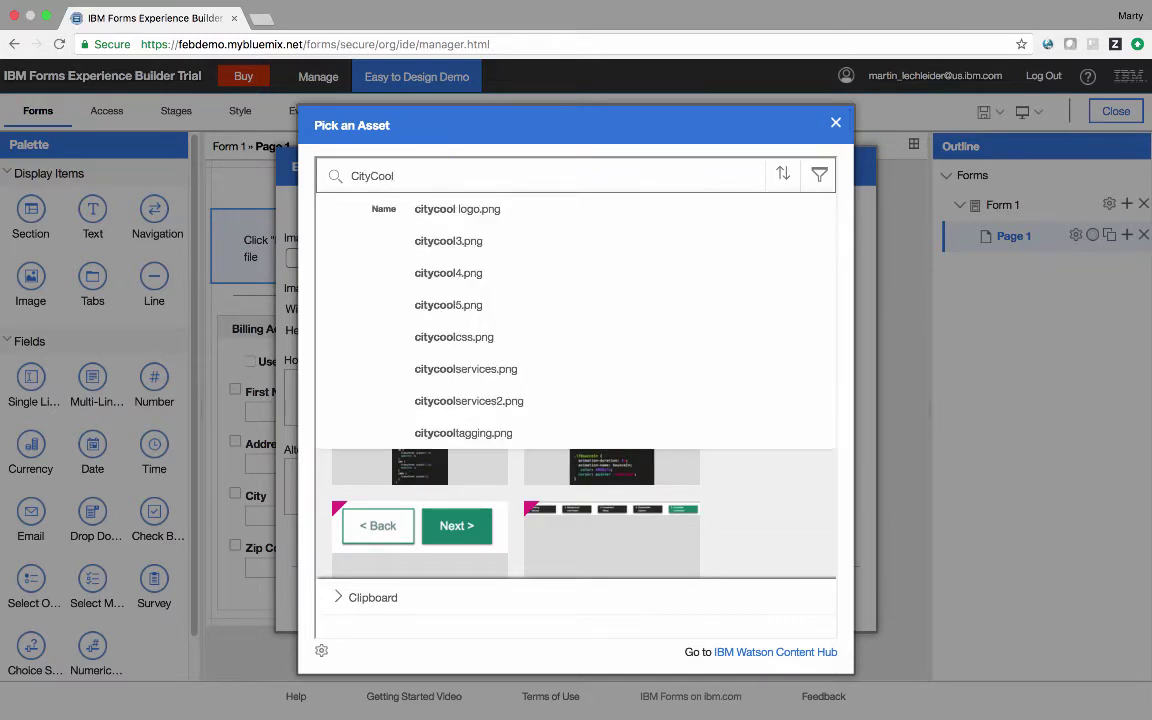
pyautogui.click(463, 212)
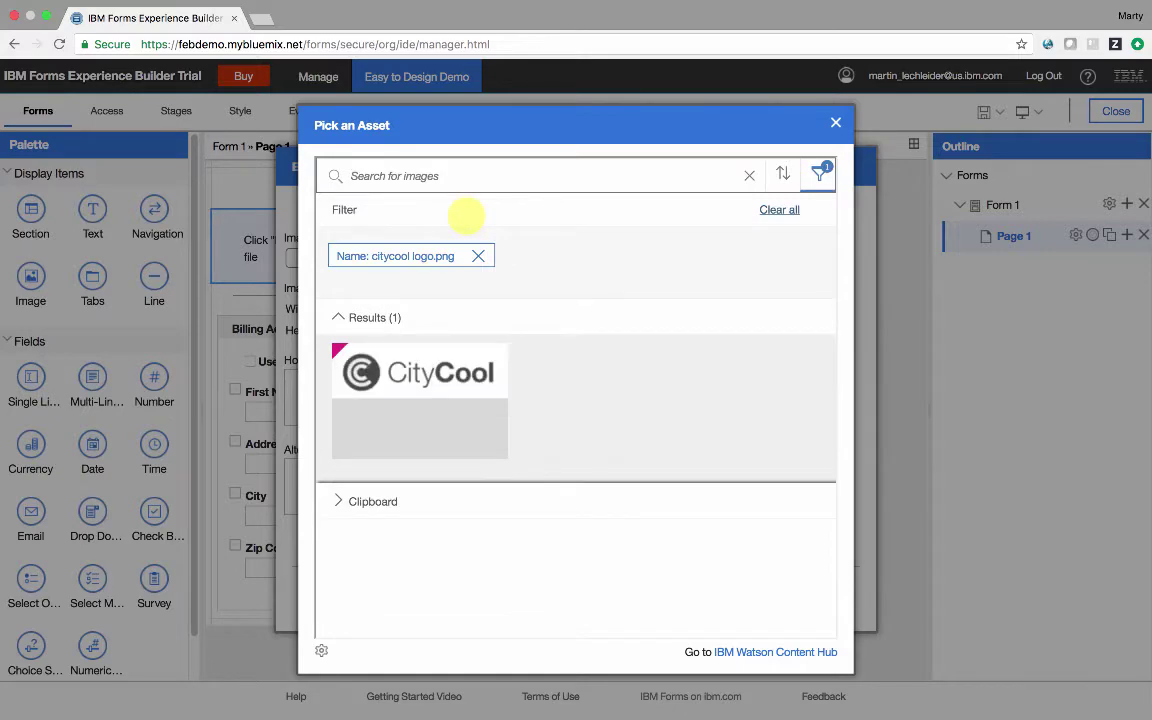
pyautogui.click(473, 444)
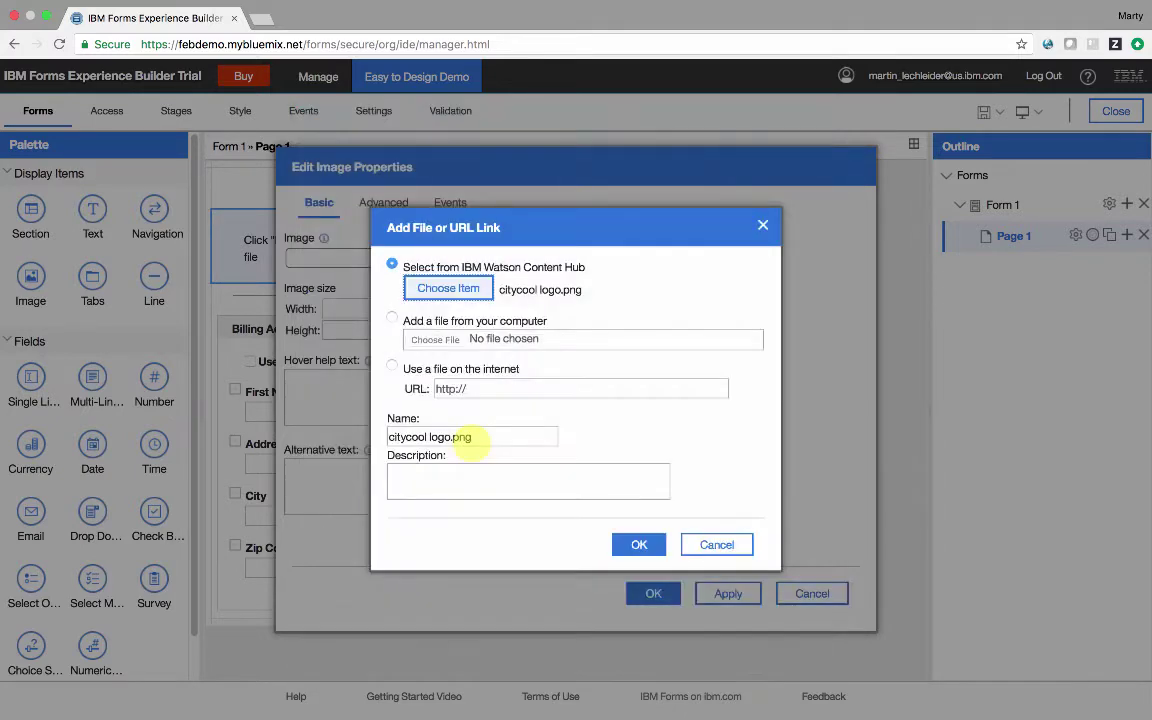
pyautogui.click(638, 544)
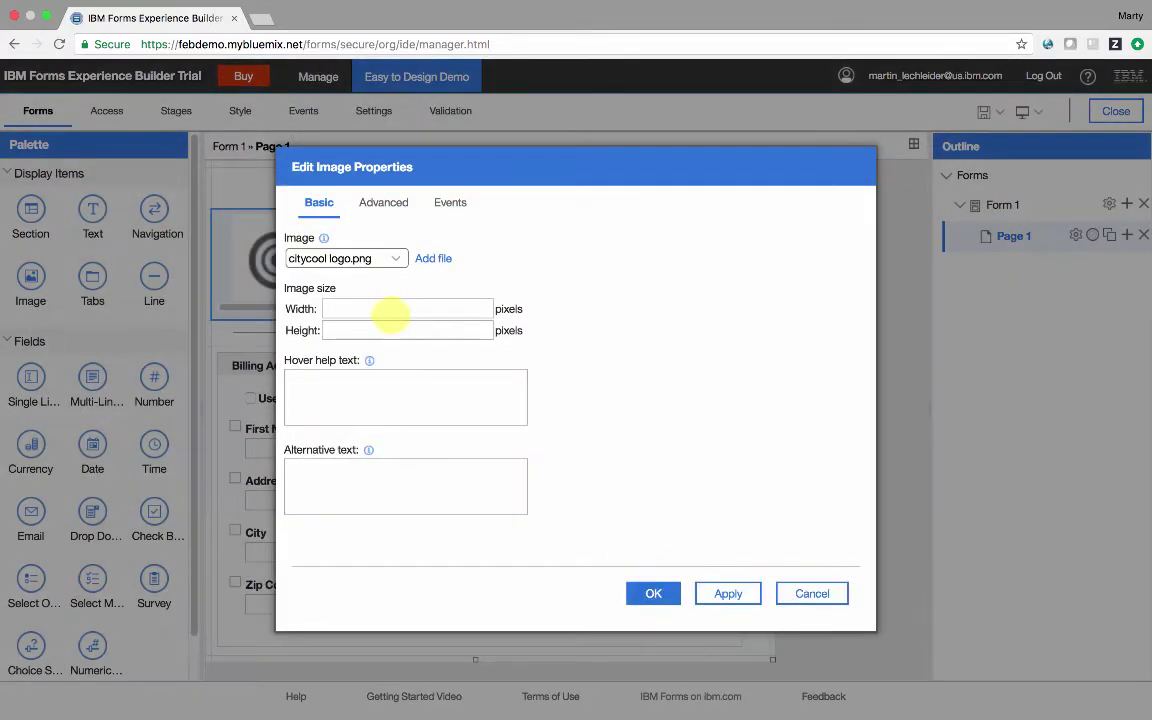
# Set the CityCool logo's image width to 150 pixels.
pyautogui.click(388, 310)
pyautogui.write('150')
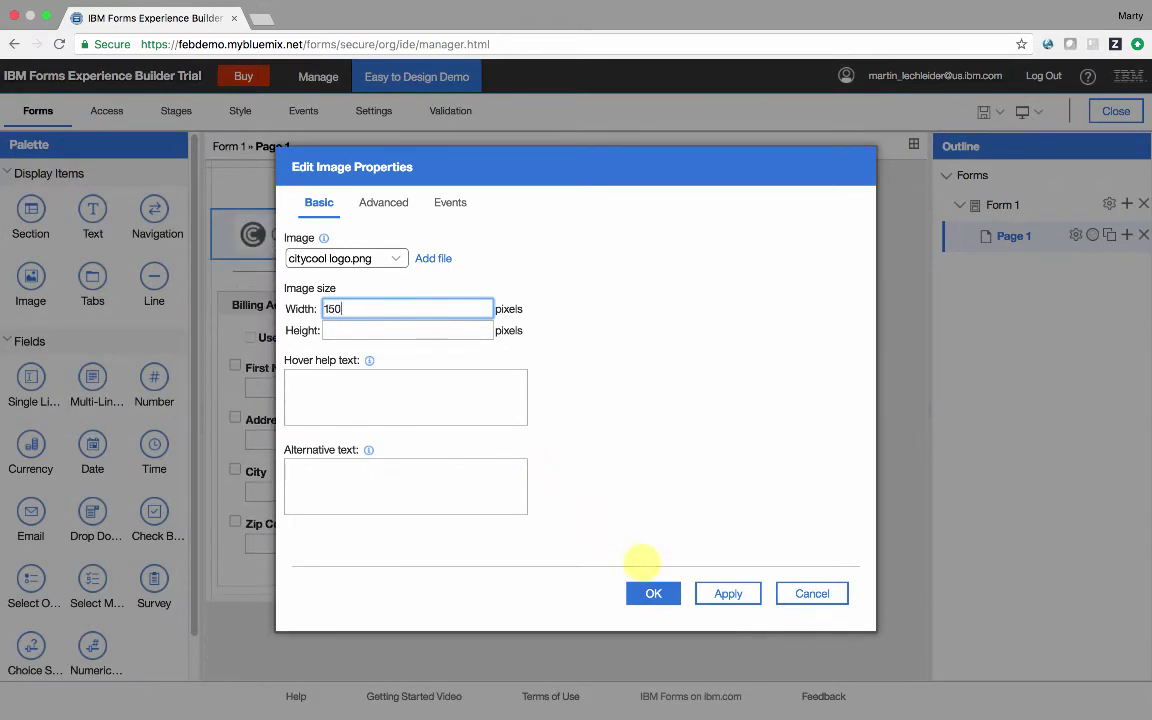
pyautogui.click(653, 593)
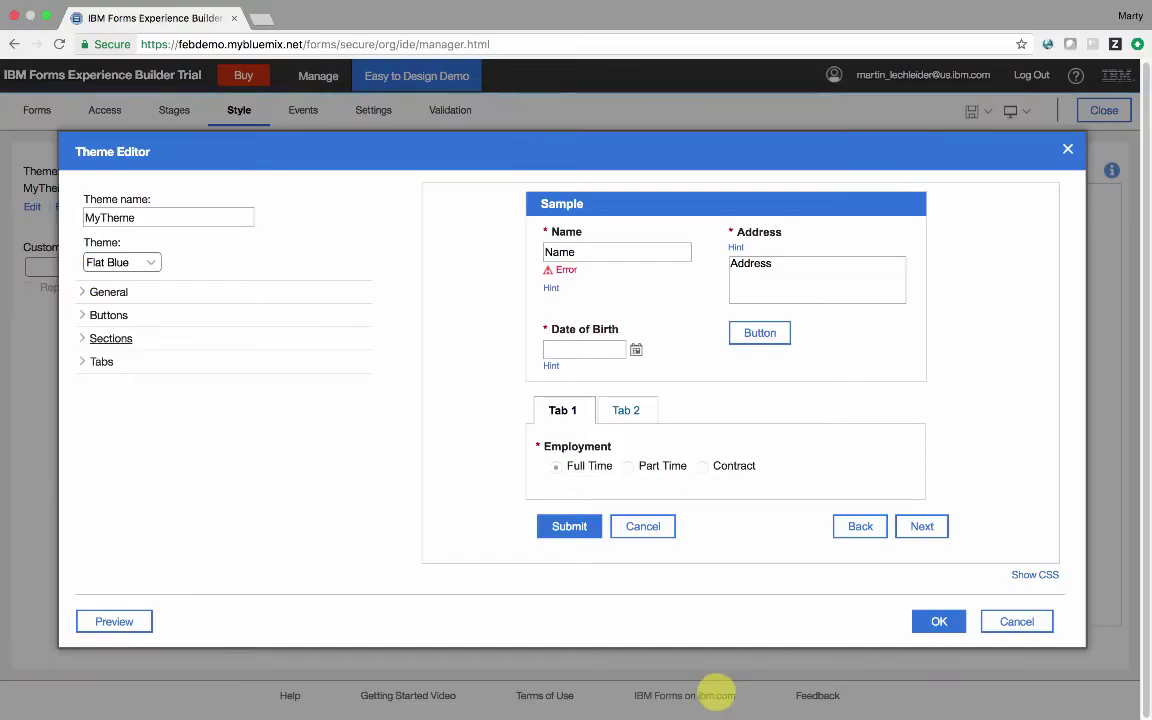
# Preview the Light Gray base theme for MyTheme and switch back to Flat Blue.
pyautogui.click(150, 262)
pyautogui.click(118, 277)
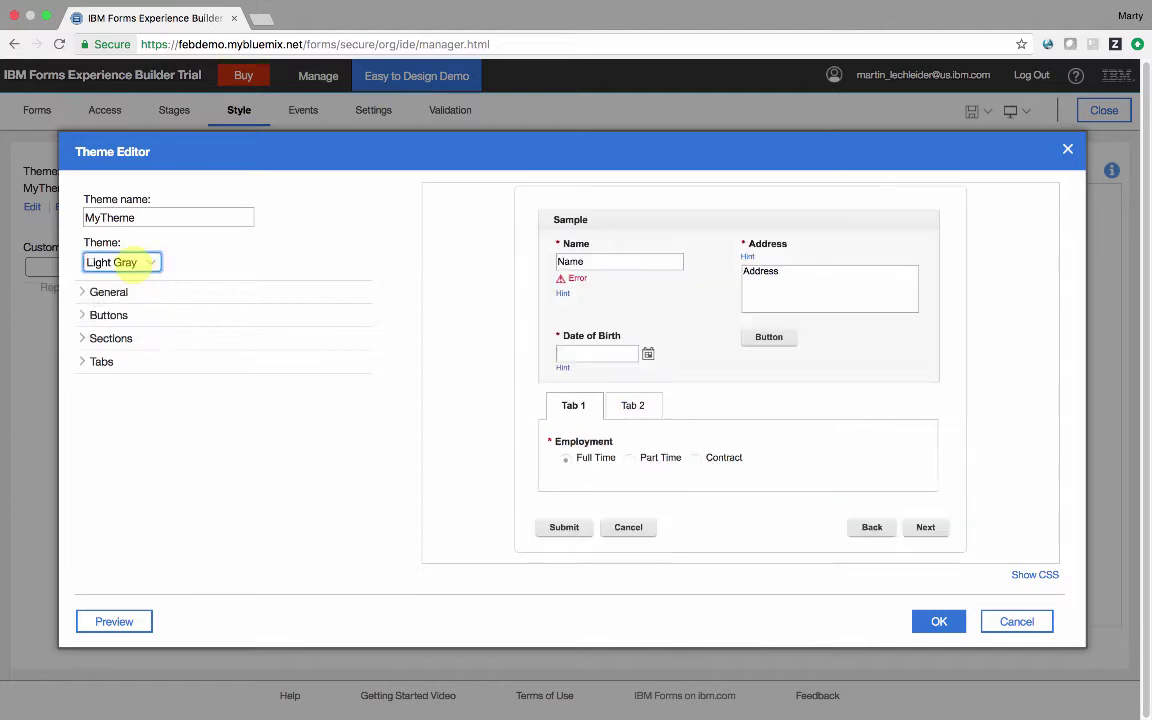
pyautogui.click(130, 262)
pyautogui.click(112, 247)
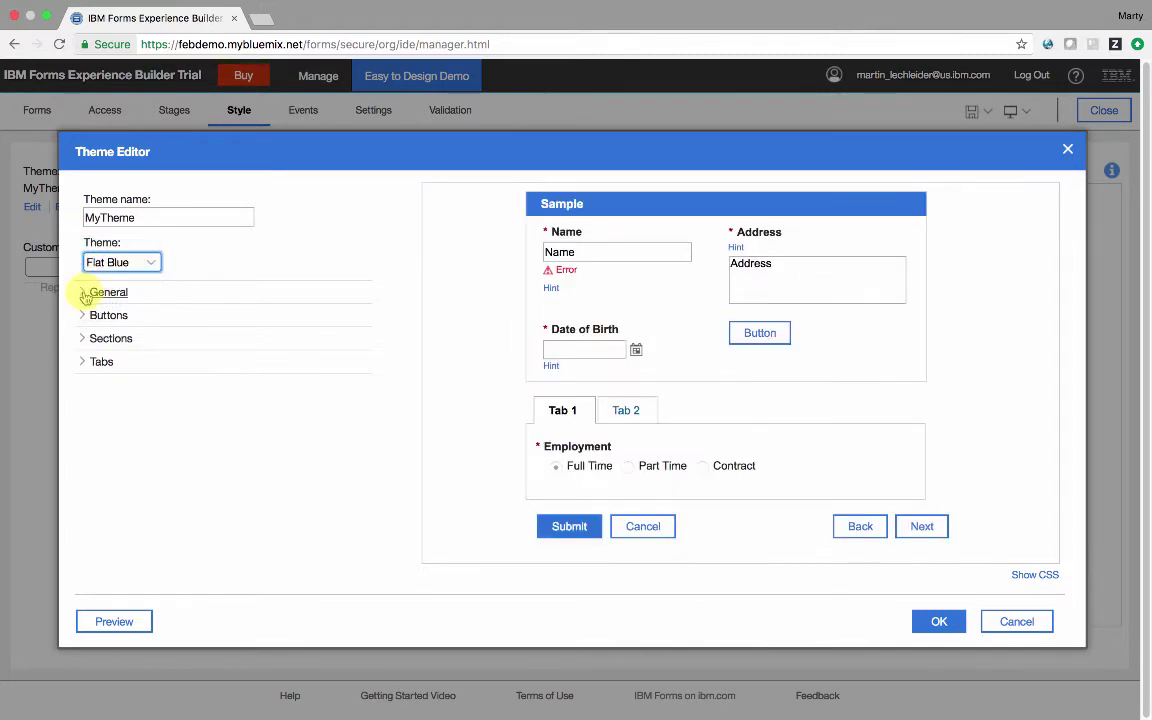
# Examine the General and Buttons style settings available for MyTheme, including the page layout.
pyautogui.click(86, 293)
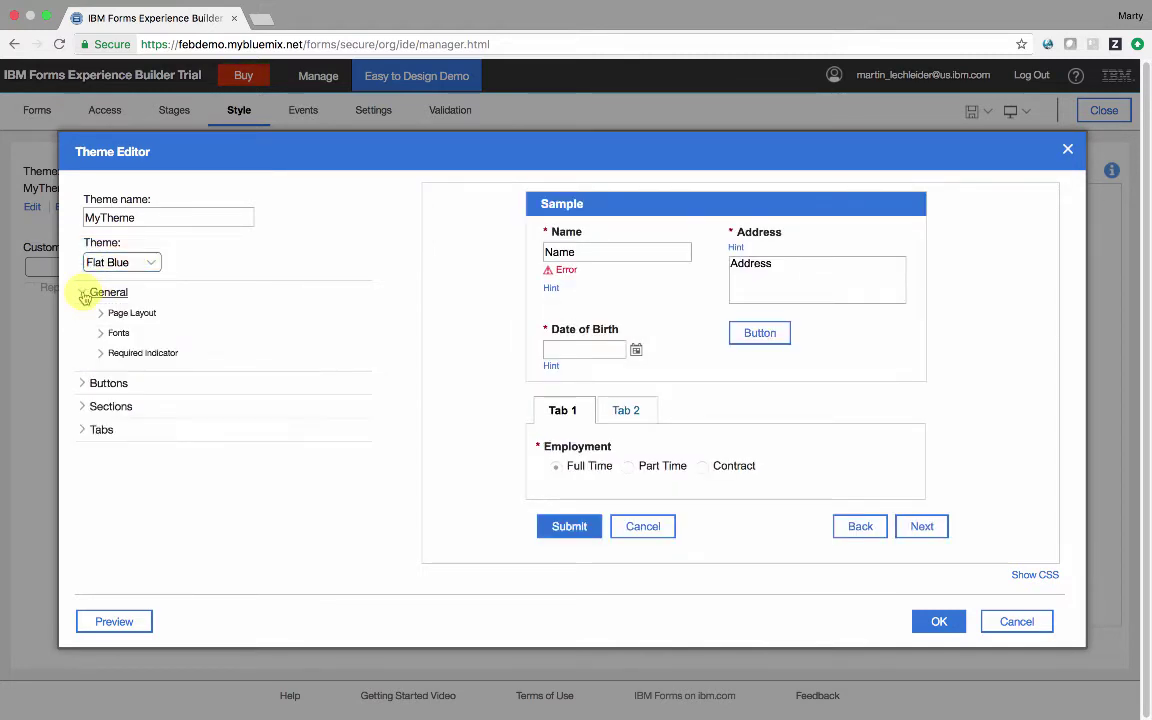
pyautogui.click(86, 385)
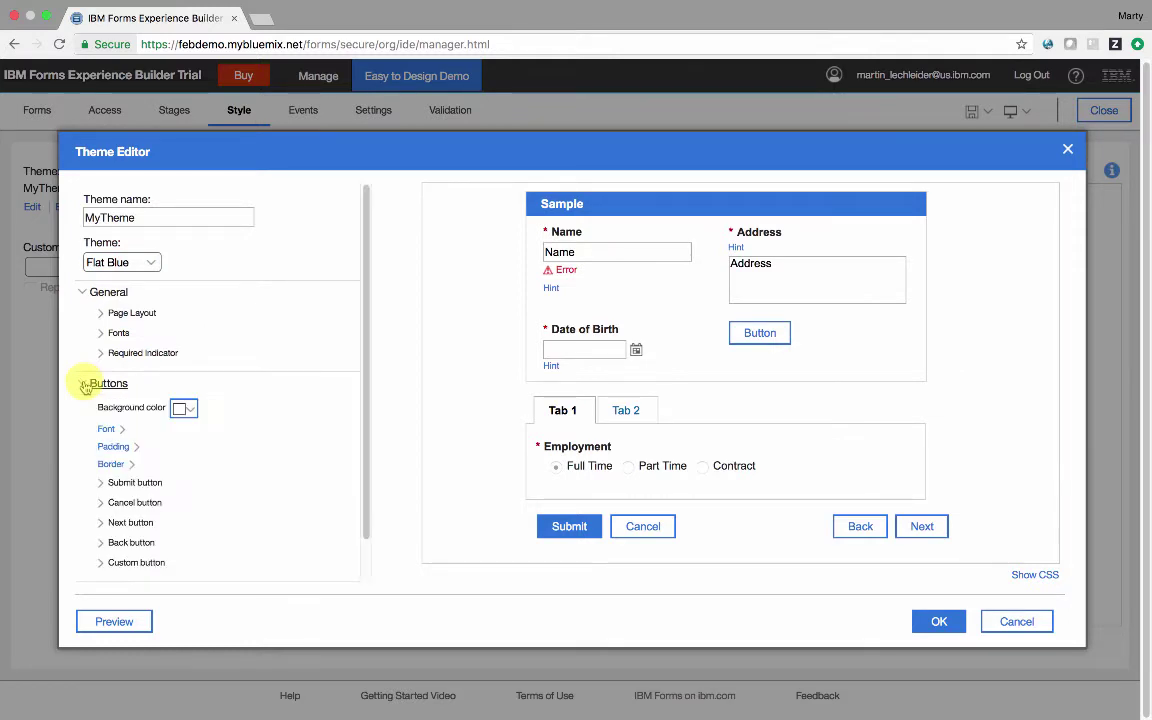
pyautogui.click(95, 313)
pyautogui.click(201, 373)
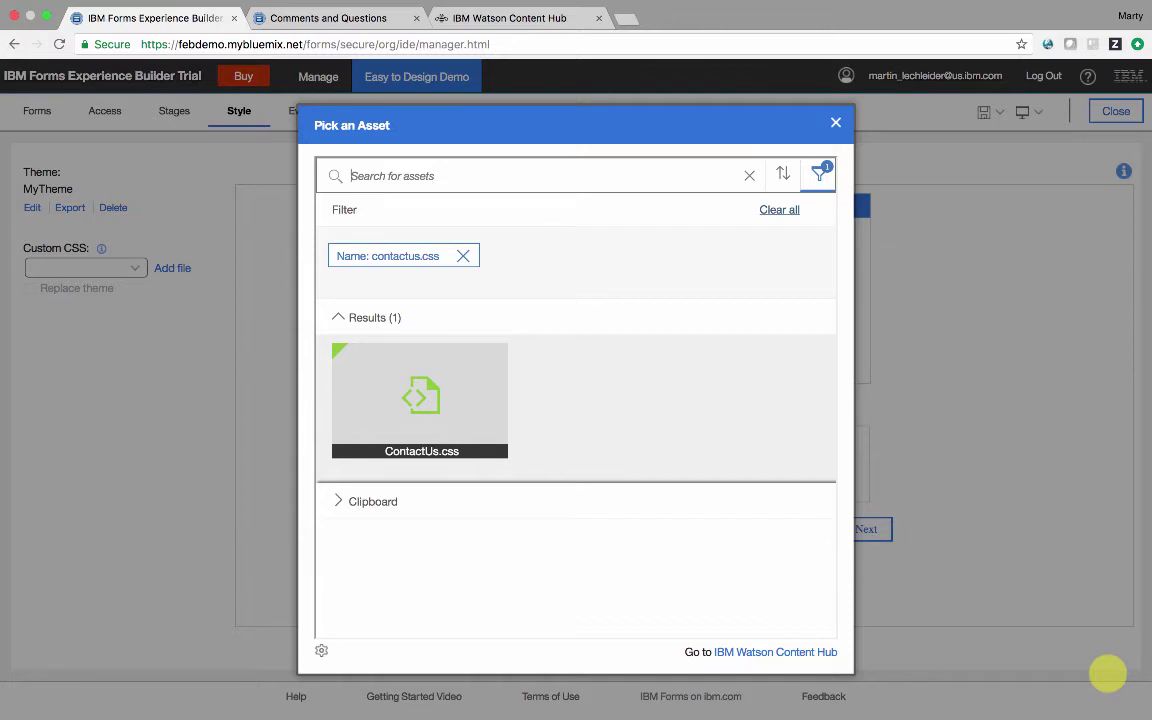
# Switch to the Comments and Questions form and fill in the visitor's name and telephone number.
pyautogui.hotkey('ctrl', 'Tab')
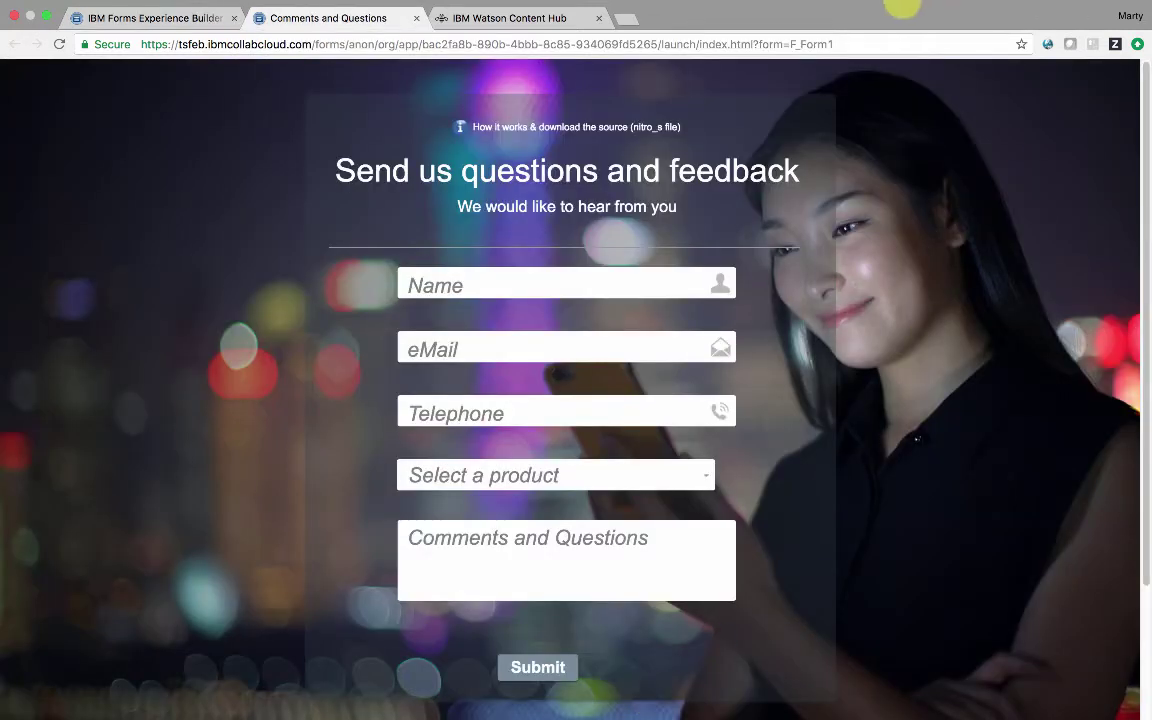
pyautogui.click(494, 283)
pyautogui.write('Marty')
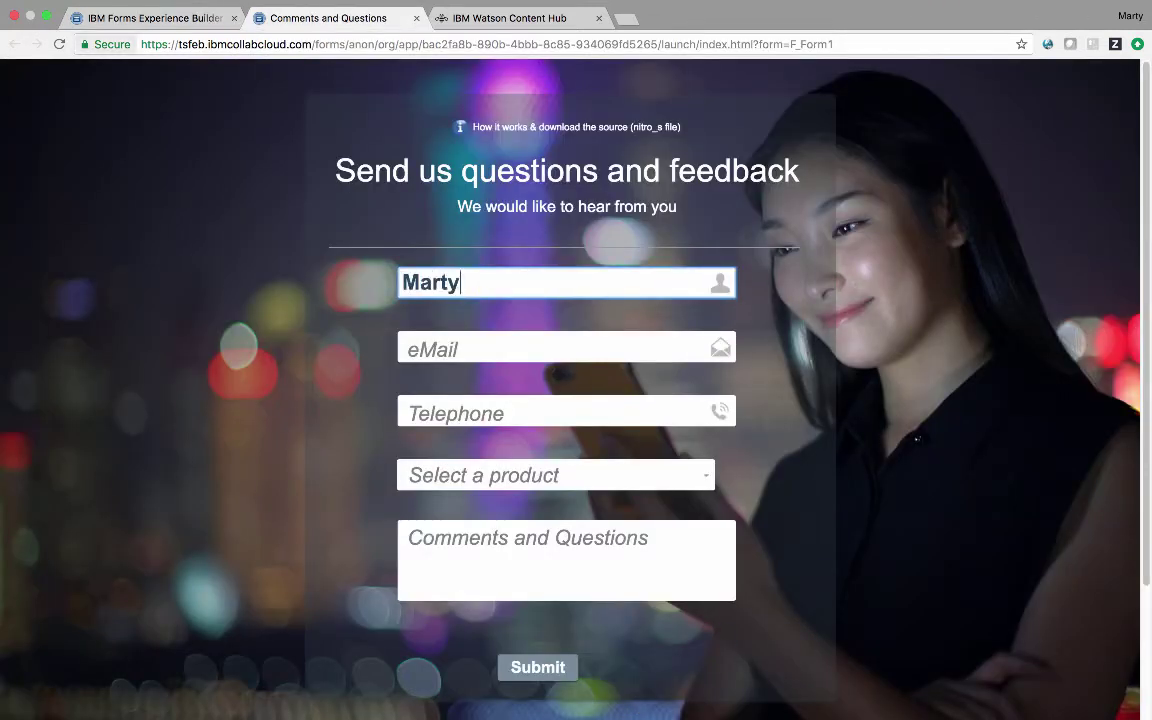
pyautogui.click(560, 411)
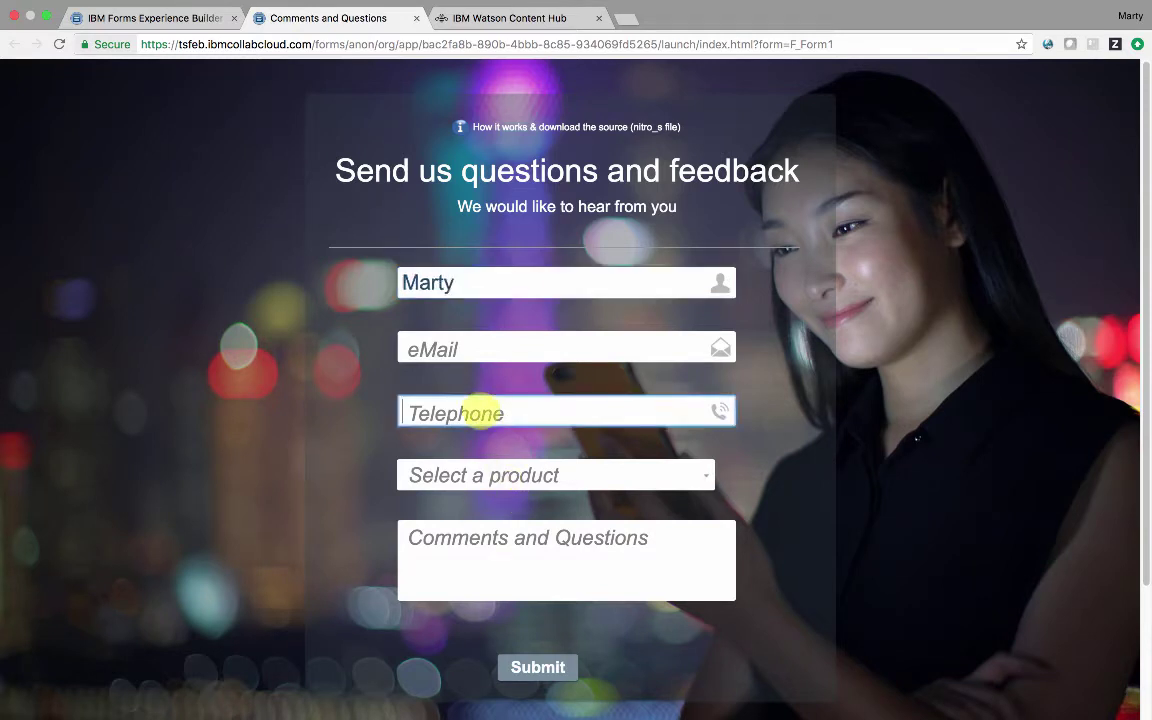
pyautogui.write('978-47')
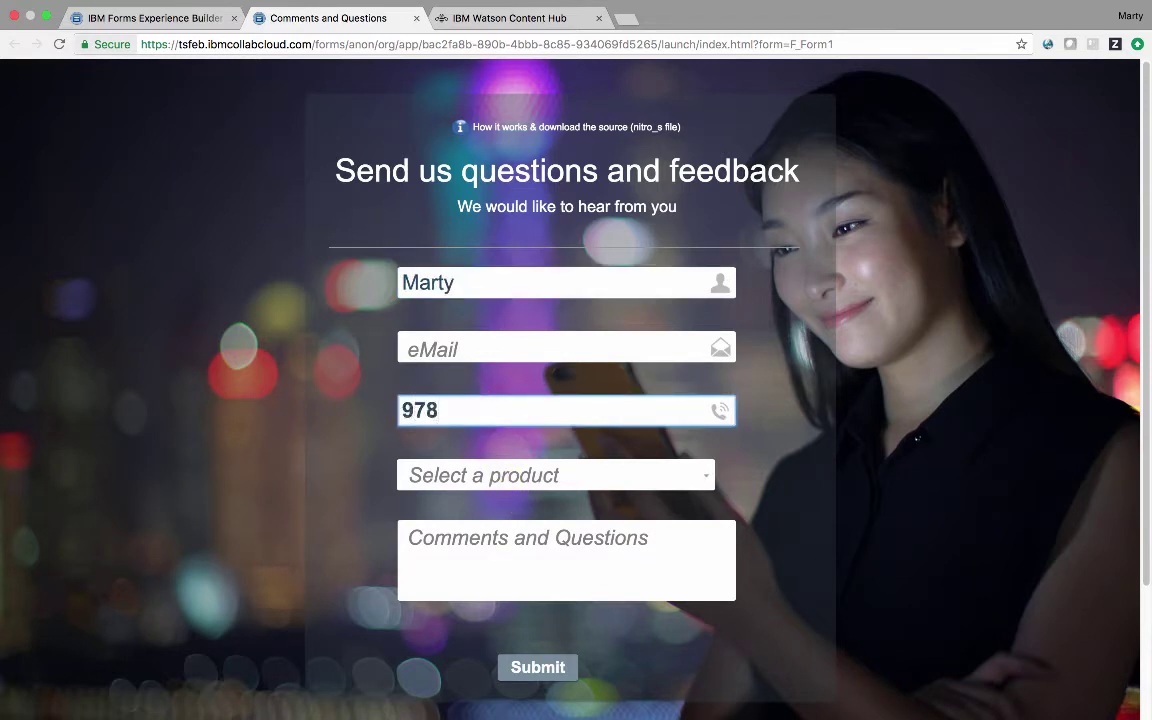
pyautogui.write('1')
pyautogui.press('Tab')
pyautogui.write('F')
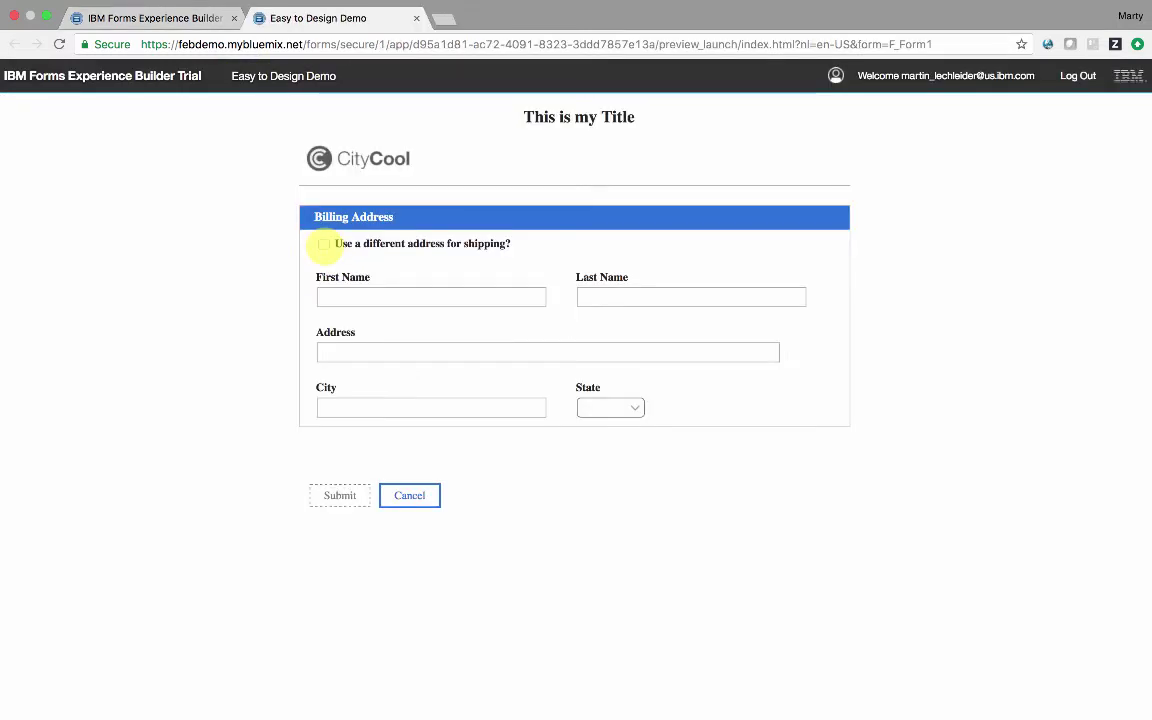
# Enable the option to use a different address for shipping in the form preview.
pyautogui.click(323, 244)
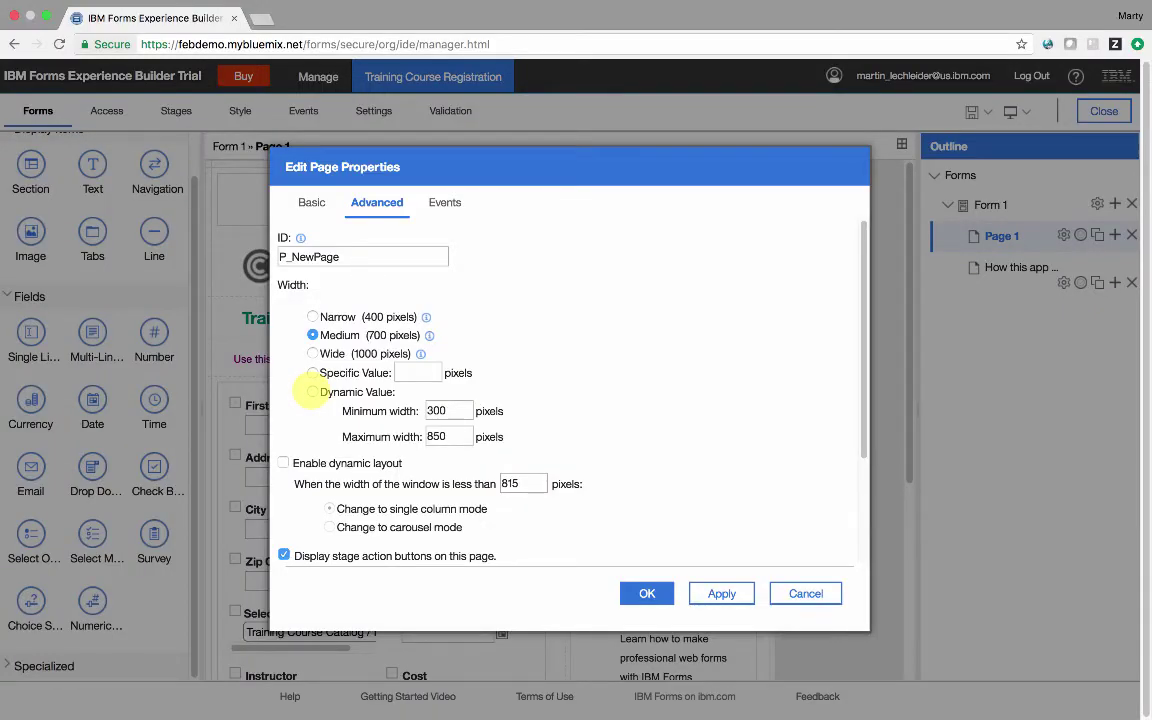
# Set the page width of Page 1 to Dynamic Value and enable dynamic layout.
pyautogui.click(312, 392)
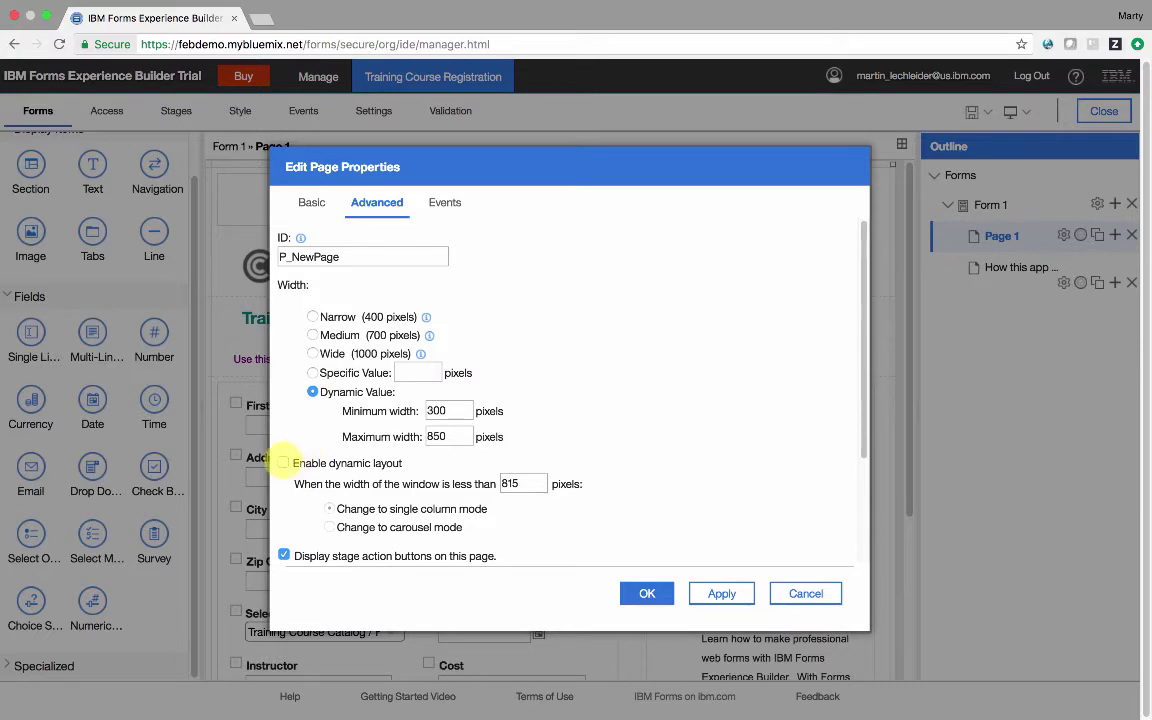
pyautogui.click(284, 462)
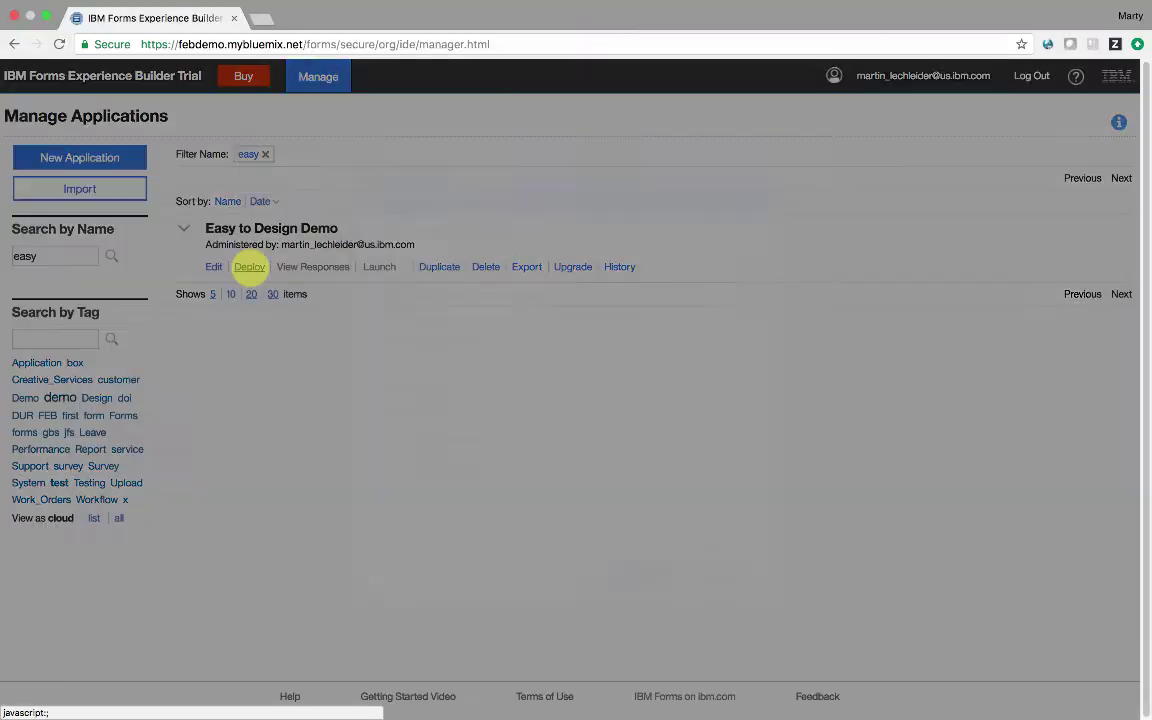
# Deploy the Easy to Design Demo application.
pyautogui.click(249, 267)
pyautogui.click(627, 575)
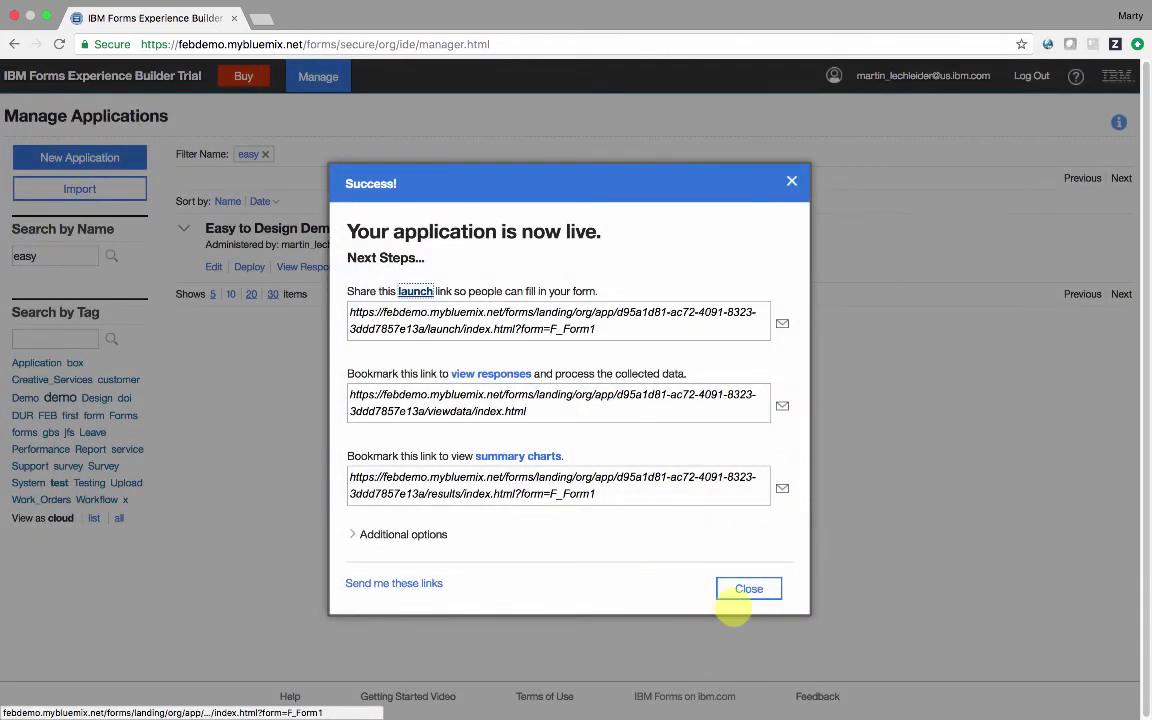
pyautogui.click(733, 592)
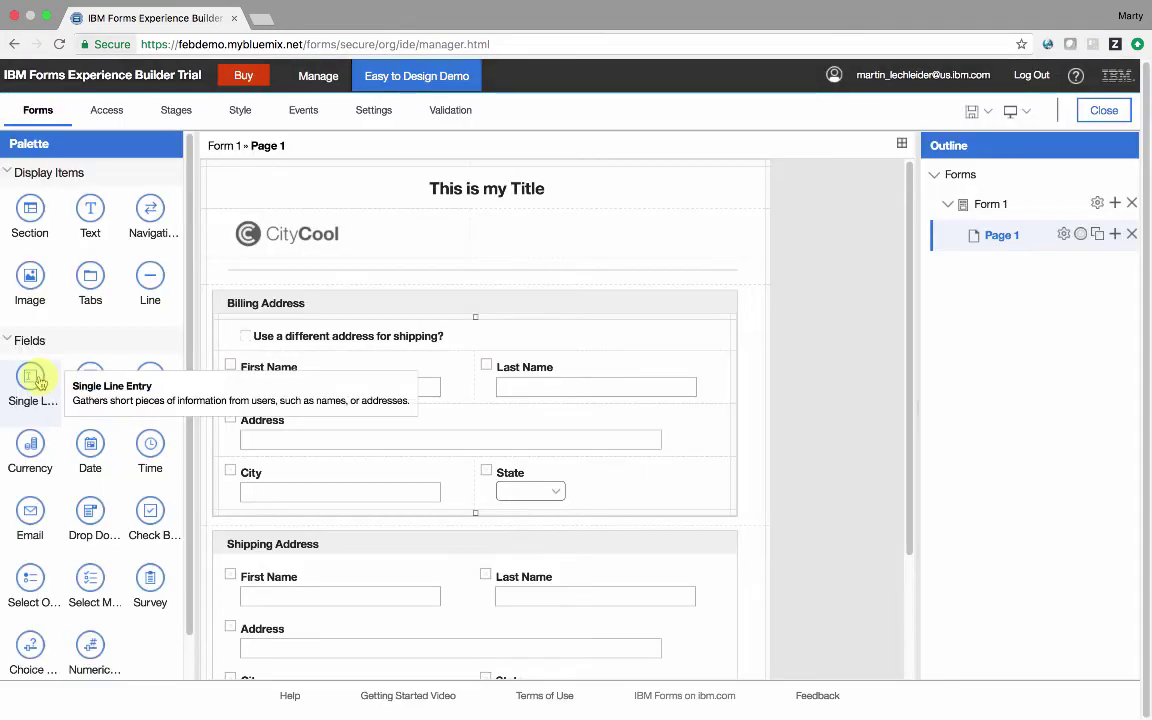
# Add a single line entry titled Zip Code below City in the Billing Address section and save the form.
pyautogui.moveTo(31, 378); pyautogui.dragTo(290, 496)
pyautogui.click(283, 524)
pyautogui.write('Zip Code')
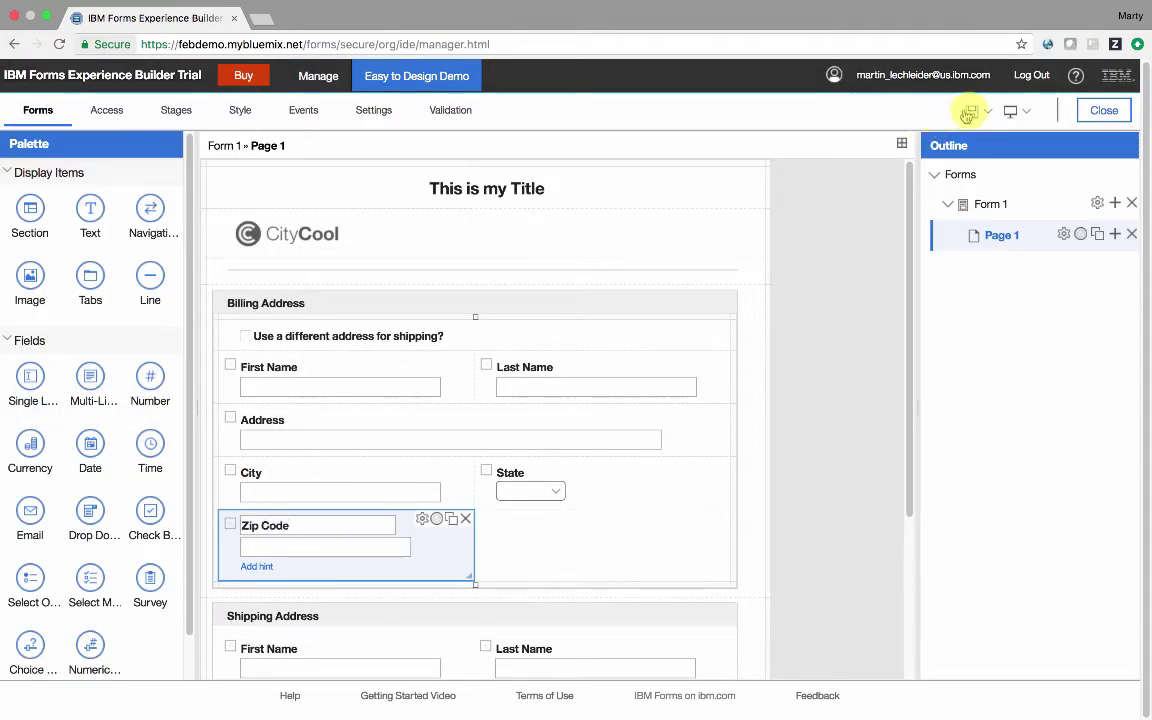
pyautogui.click(971, 111)
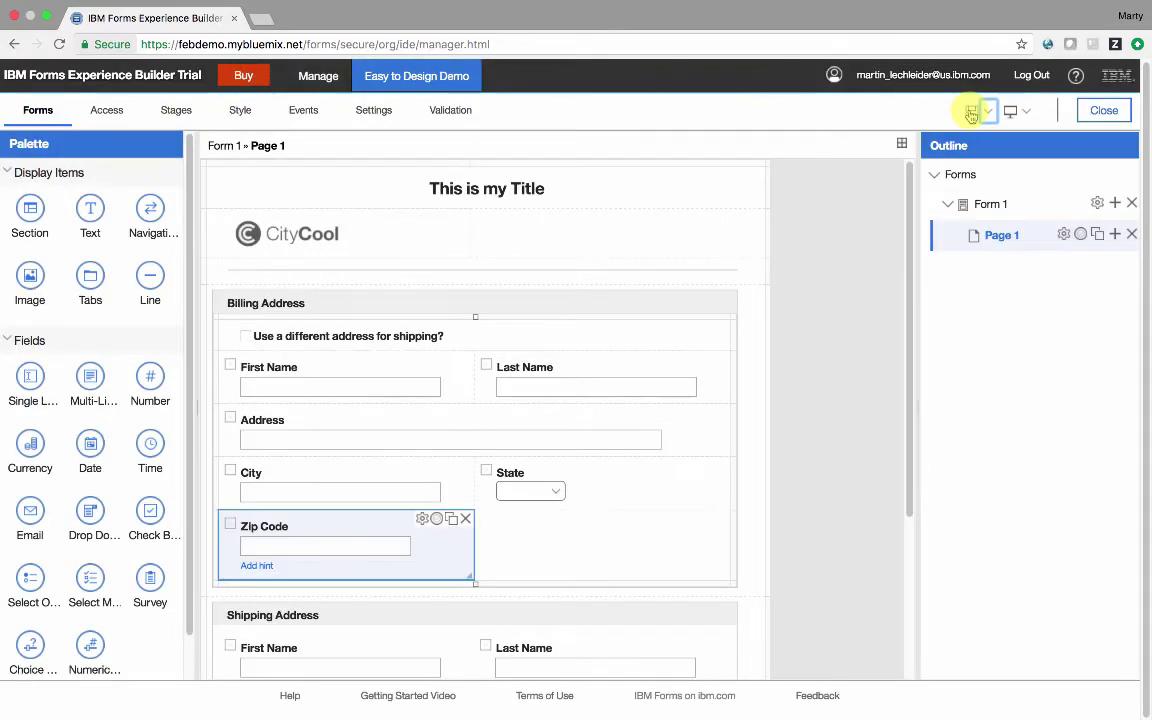
# Redeploy the Easy to Design Demo application with the saved changes and launch its form.
pyautogui.click(318, 75)
pyautogui.click(249, 270)
pyautogui.click(554, 577)
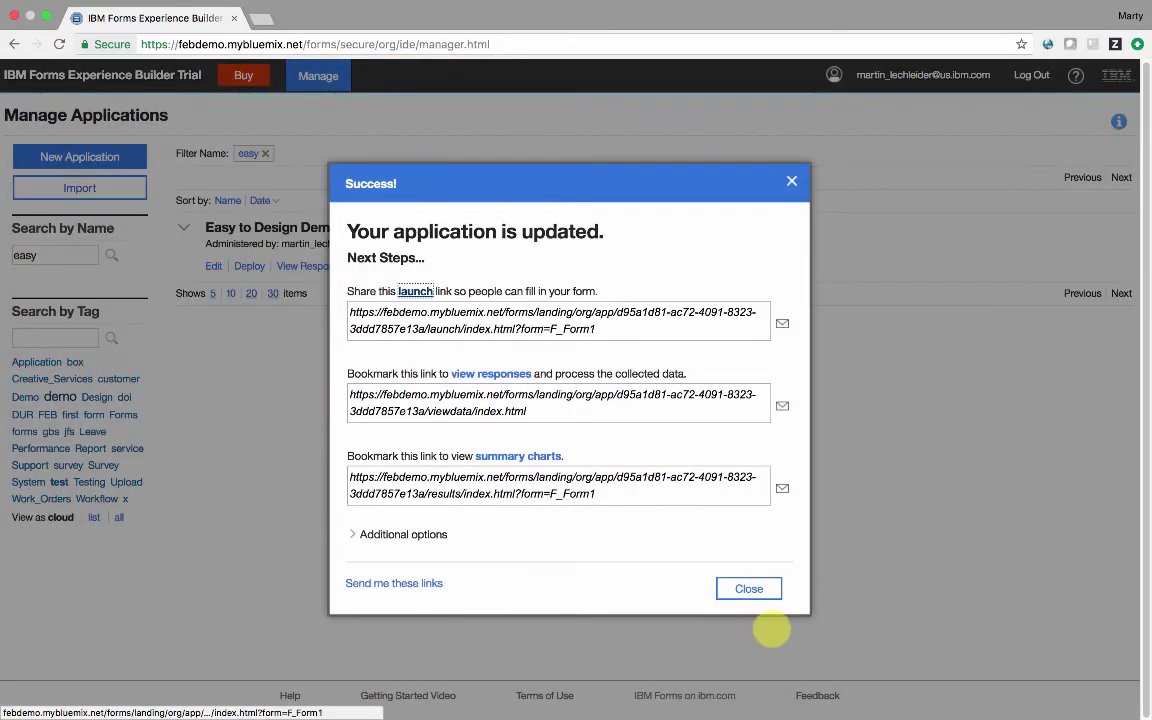
pyautogui.click(765, 589)
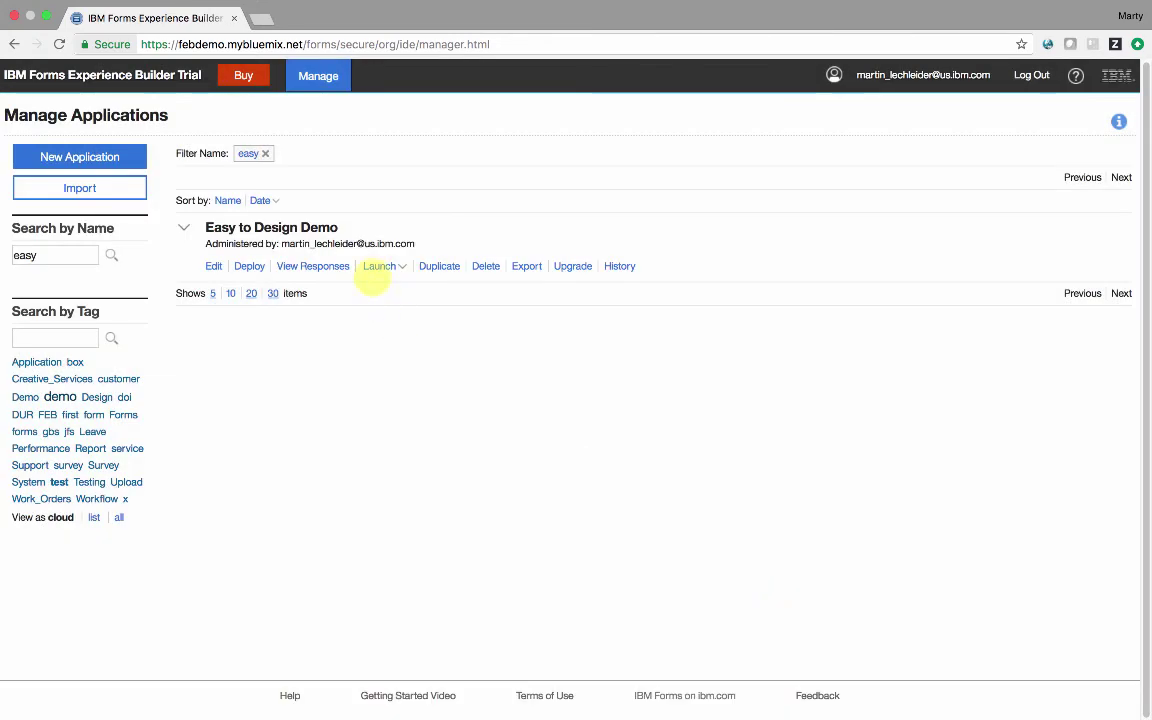
pyautogui.click(375, 267)
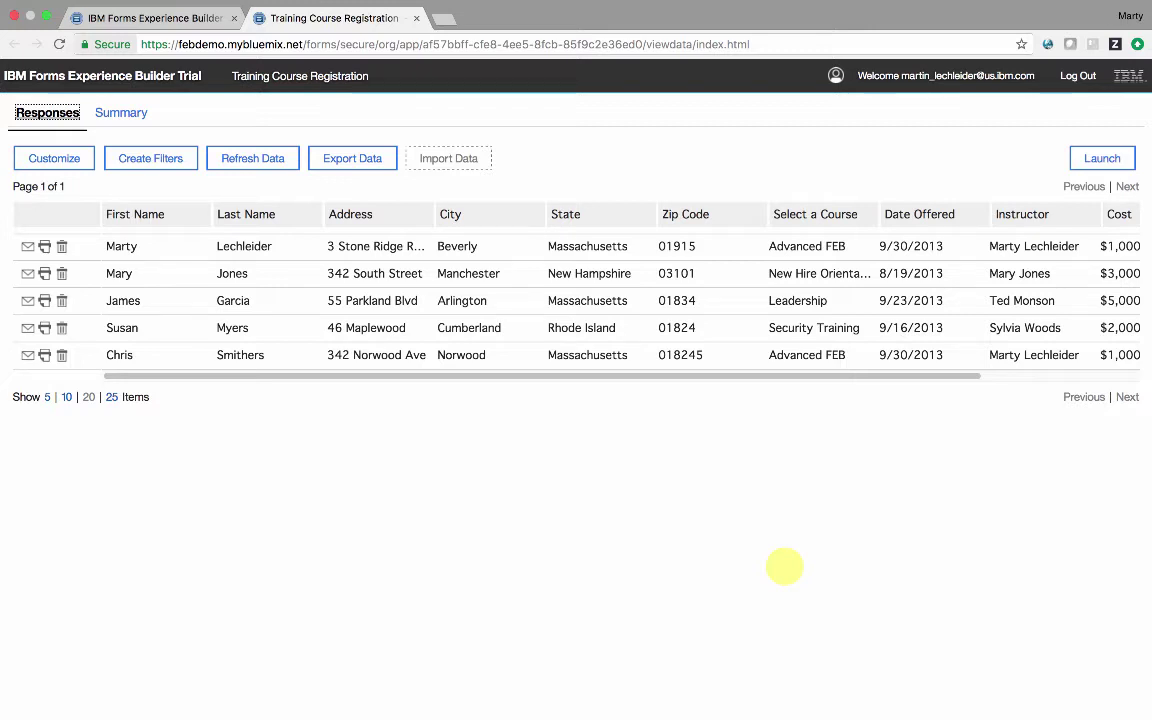
# Check the export formats for the Training Course Registration responses and open the response summary.
pyautogui.click(372, 163)
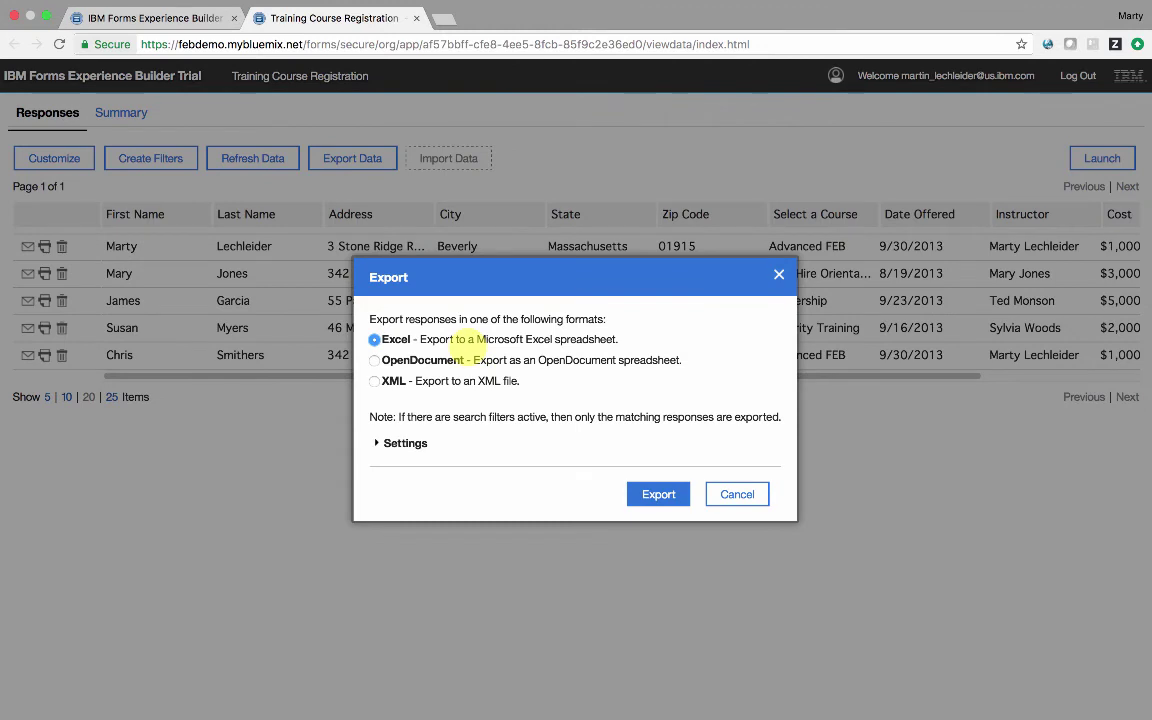
pyautogui.press('Escape')
pyautogui.click(116, 113)
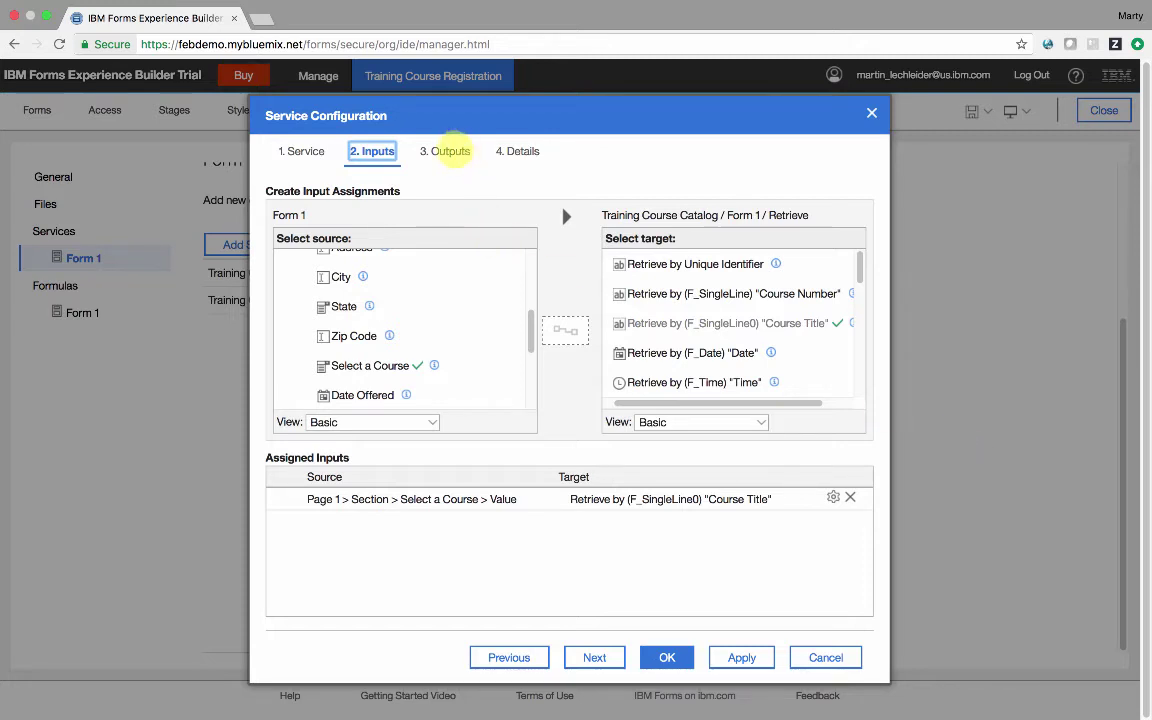
# Check the course catalog service's output assignments, confirm the configuration, and select a course in the launched Training Course Registration form.
pyautogui.click(447, 151)
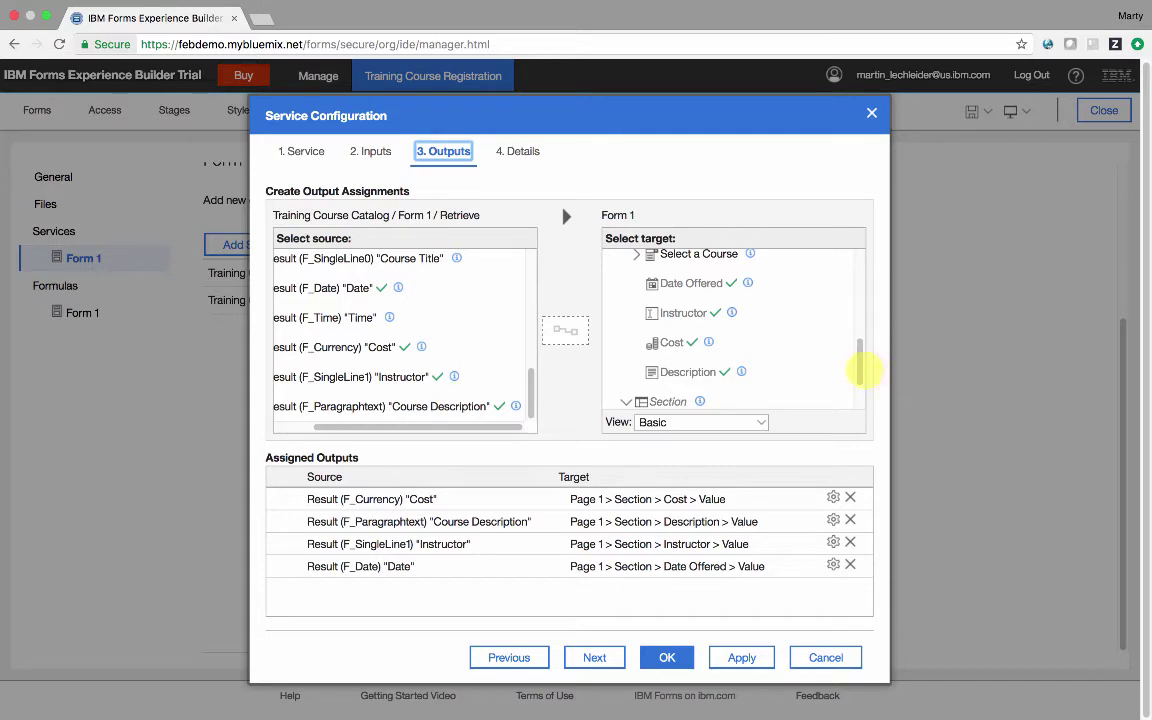
pyautogui.click(664, 652)
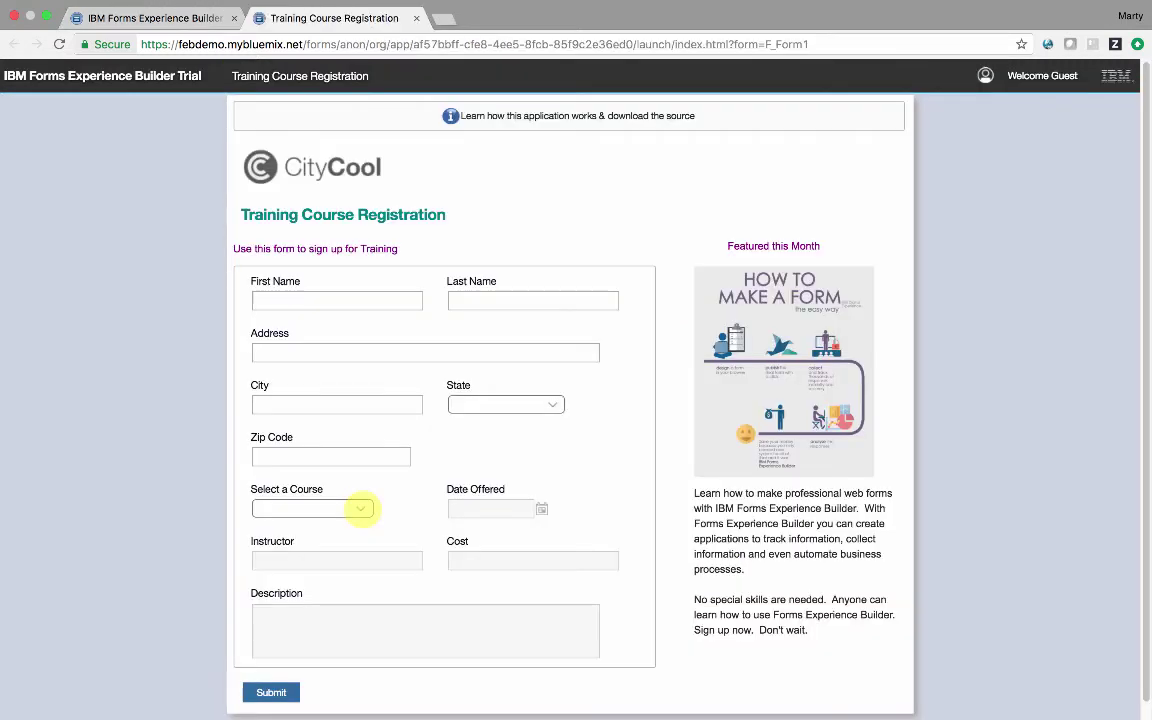
pyautogui.click(361, 509)
pyautogui.click(356, 522)
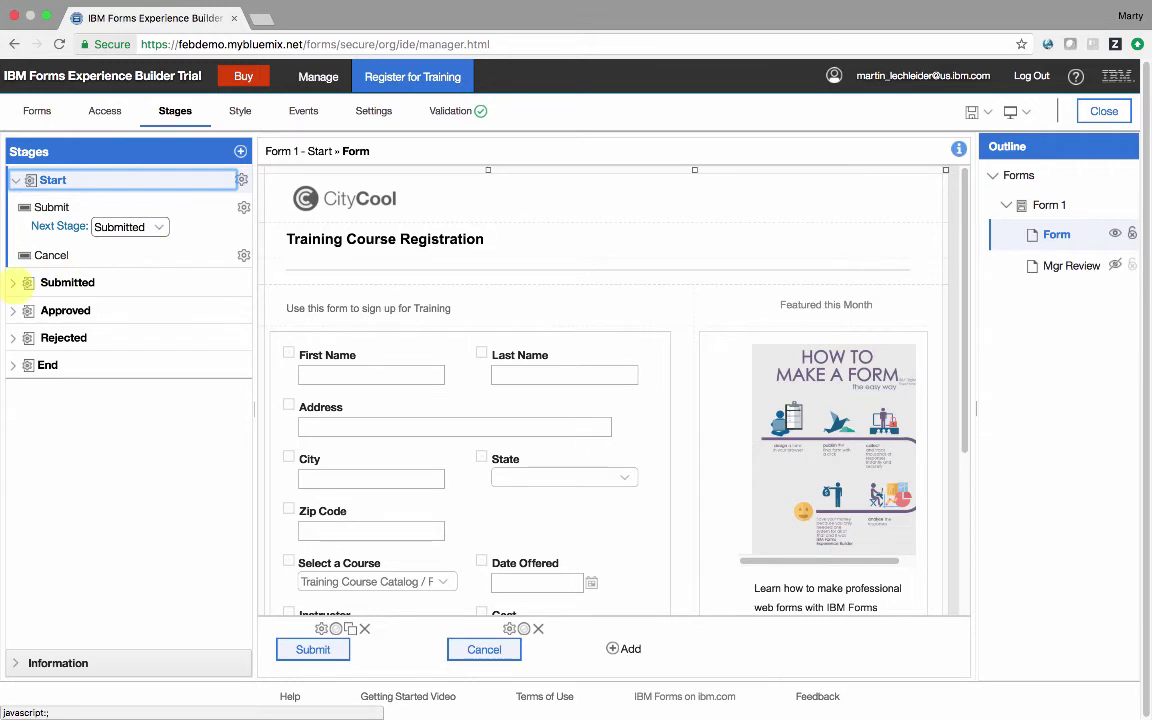
# Examine the Submitted stage's actions and its access settings, including the Approving Manager role's members, in the Register for Training application.
pyautogui.click(13, 283)
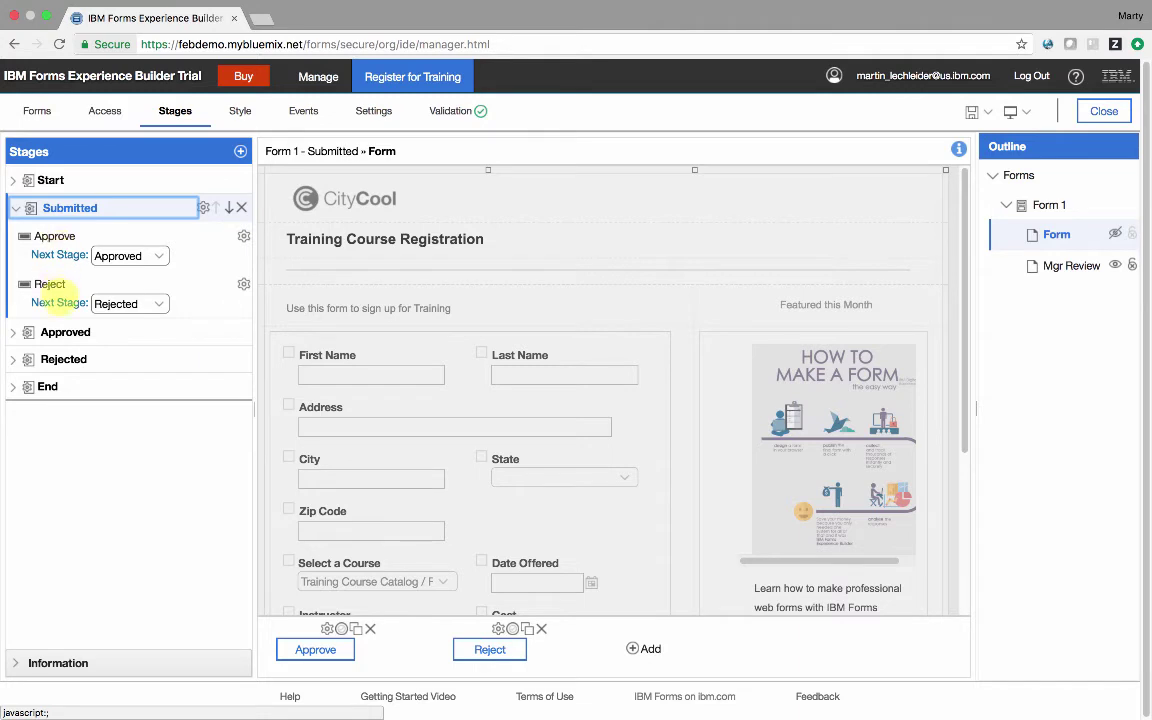
pyautogui.click(105, 111)
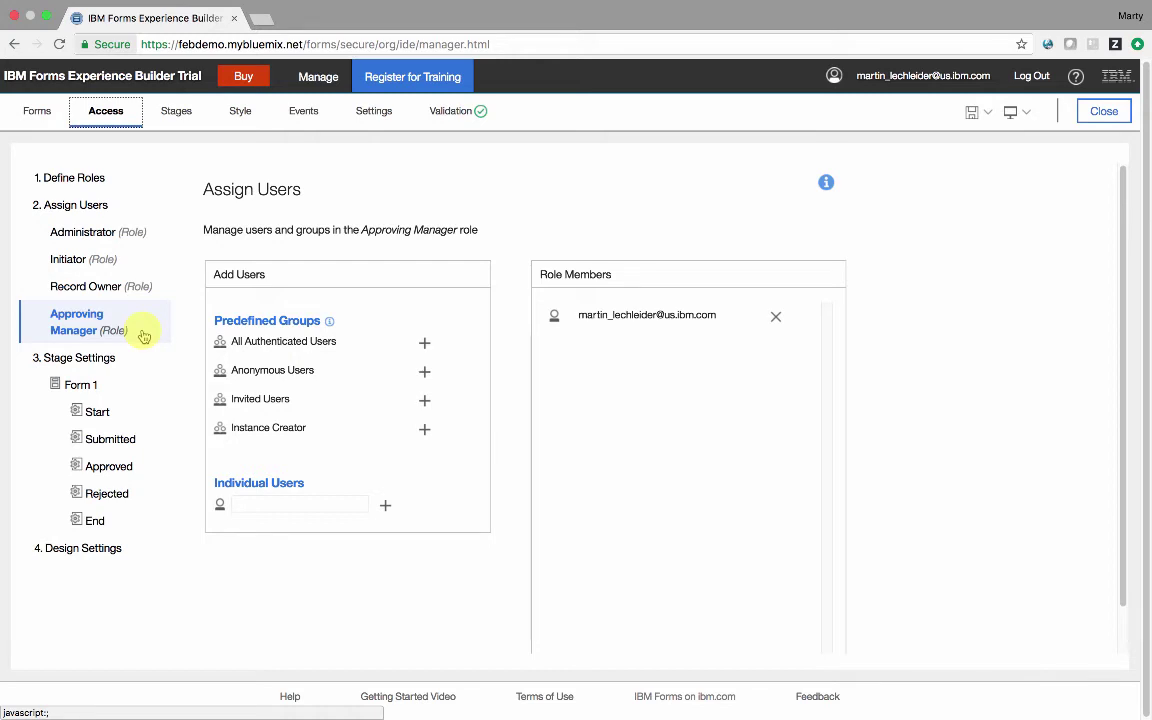
pyautogui.click(120, 444)
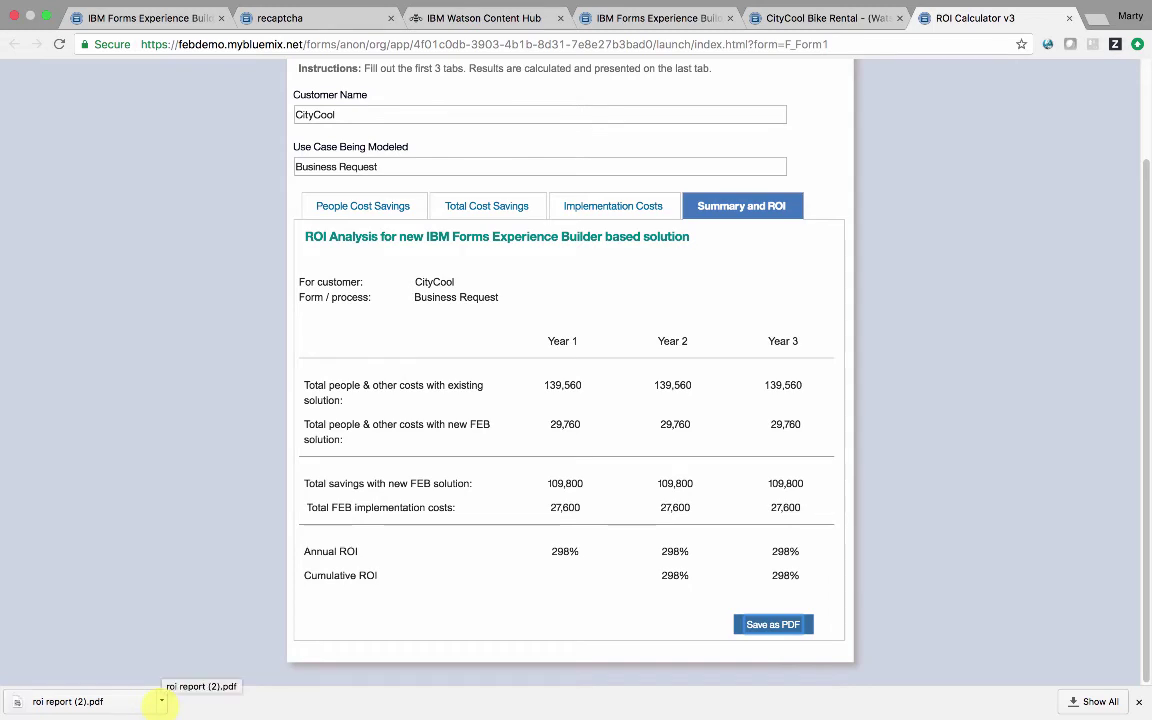
# Open the downloaded roi report (2).pdf from the ROI Calculator v3 form.
pyautogui.click(160, 701)
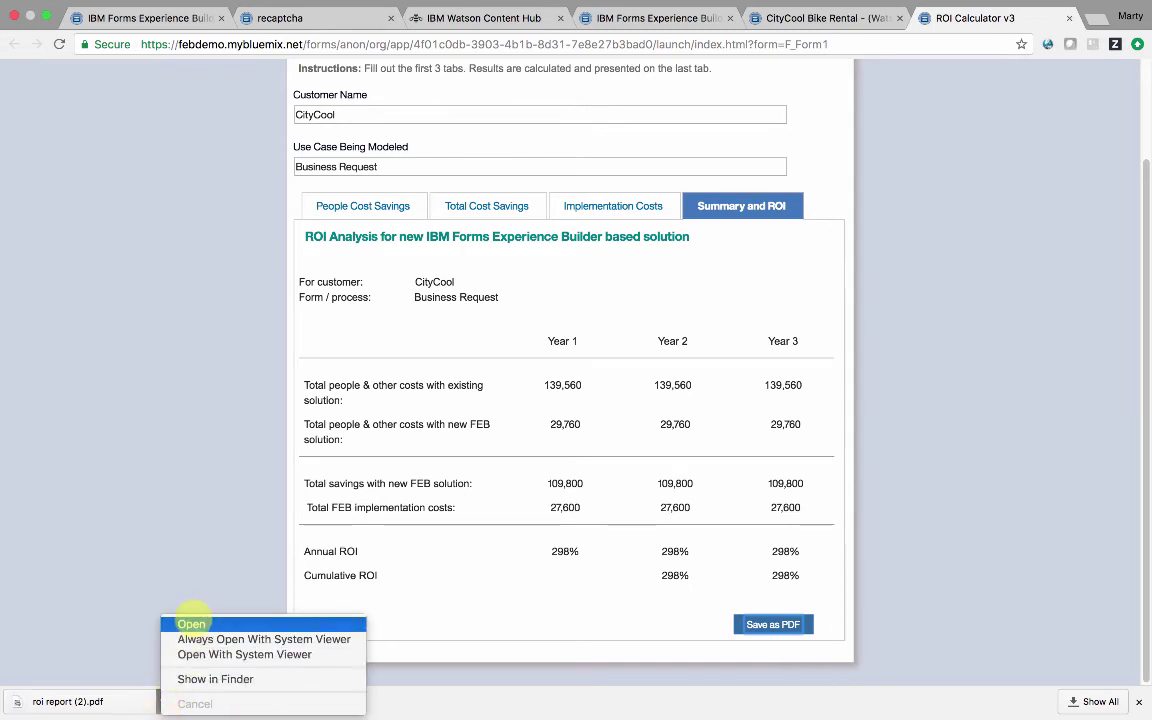
pyautogui.click(192, 623)
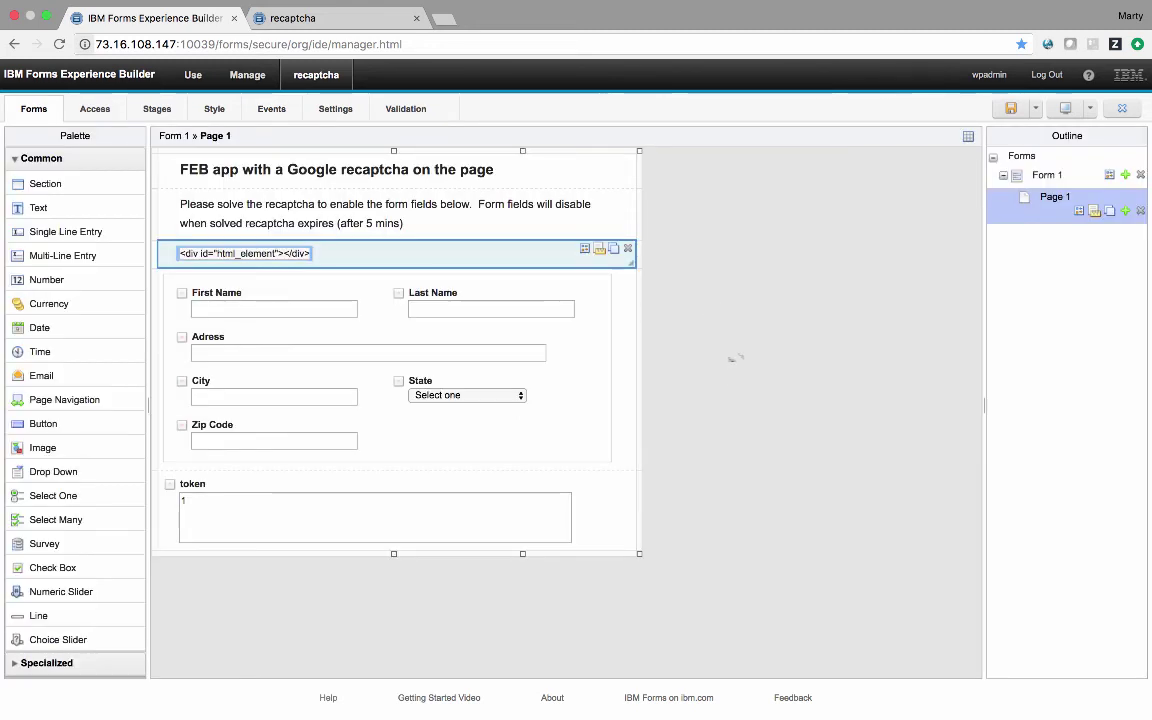
pyautogui.click(358, 227)
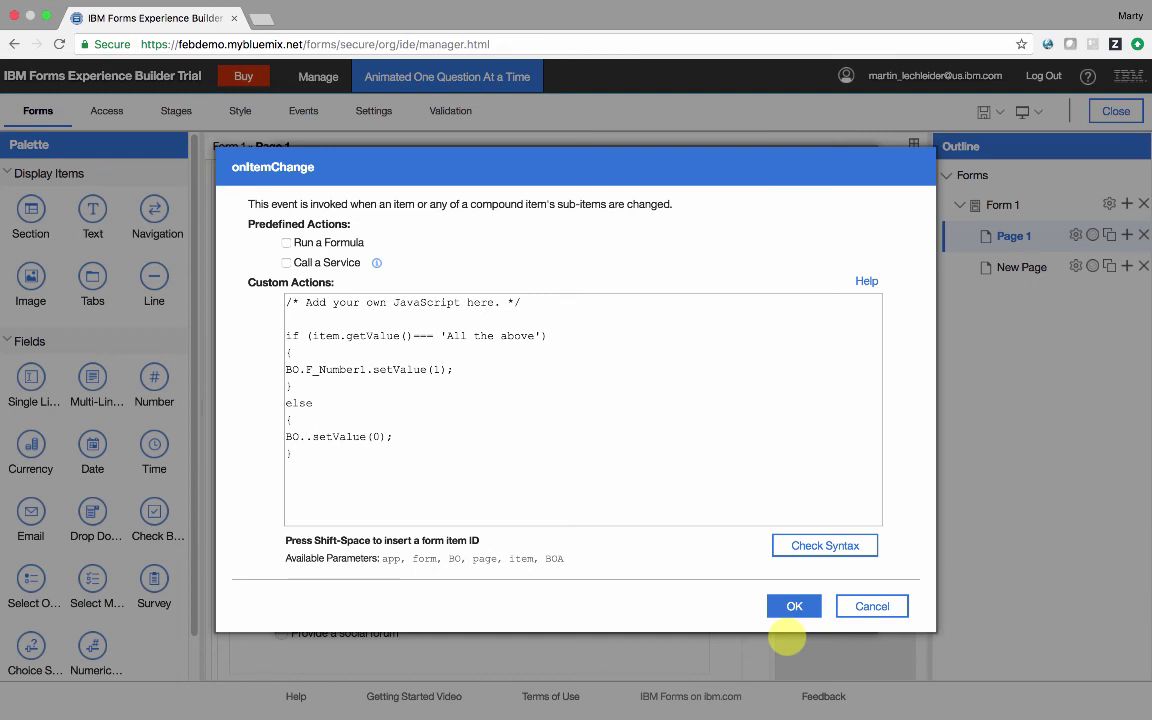
# Insert the Q1 Score item ID into the else branch of the onItemChange script, before .setValue(0), and accept the script.
pyautogui.hotkey('shift', 'space')
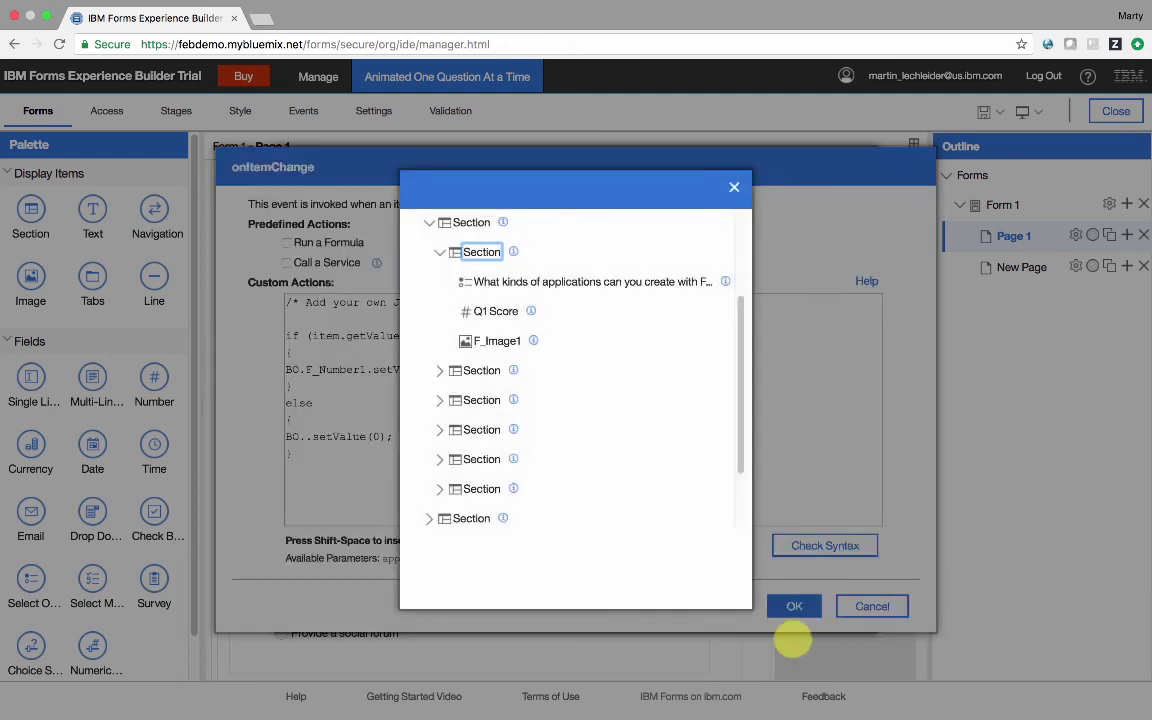
pyautogui.click(505, 311)
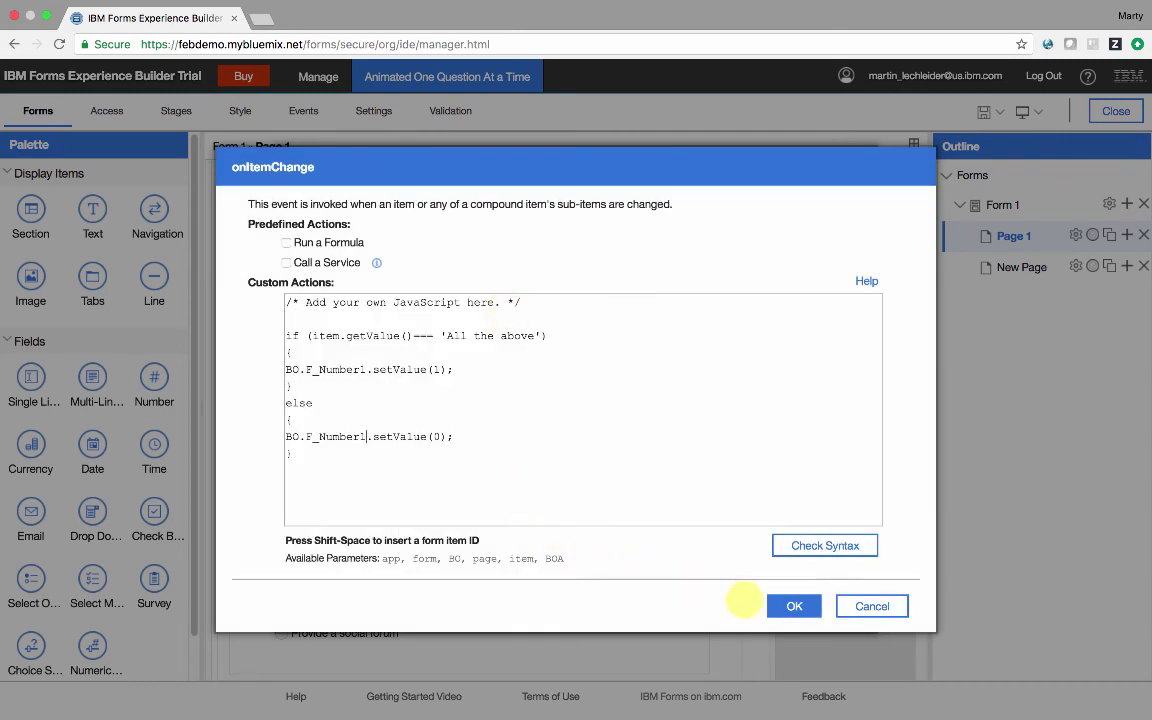
pyautogui.click(794, 607)
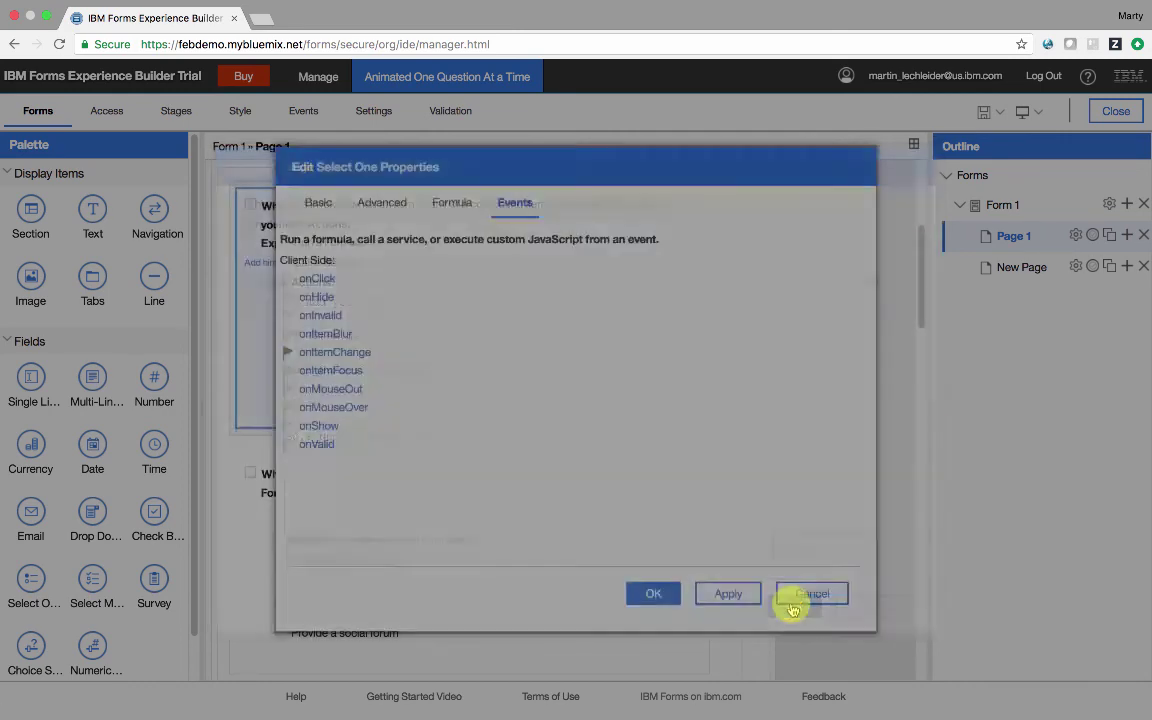